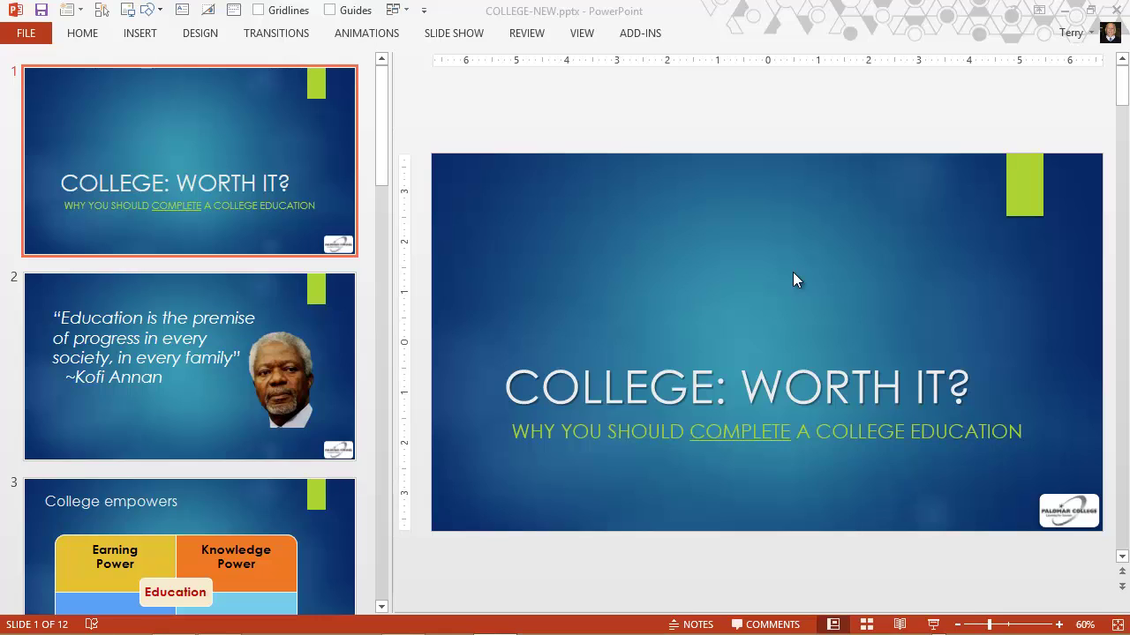
# Delete slide 5, Education = Job Security, then undo so the deck keeps all 12 slides.
pyautogui.click(866, 624)
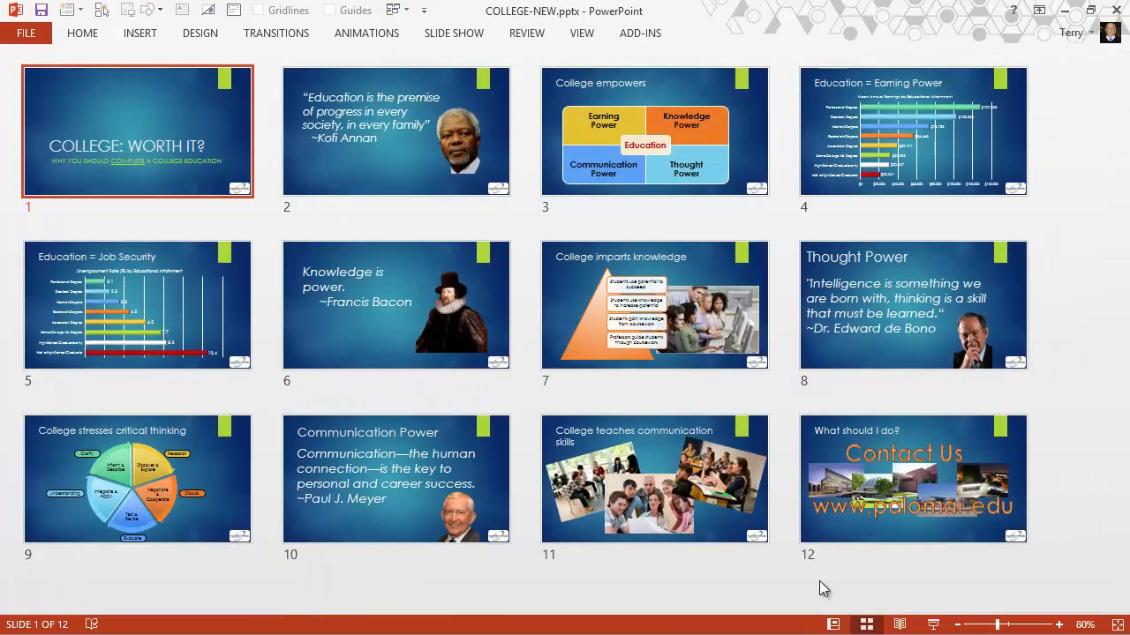
pyautogui.click(833, 624)
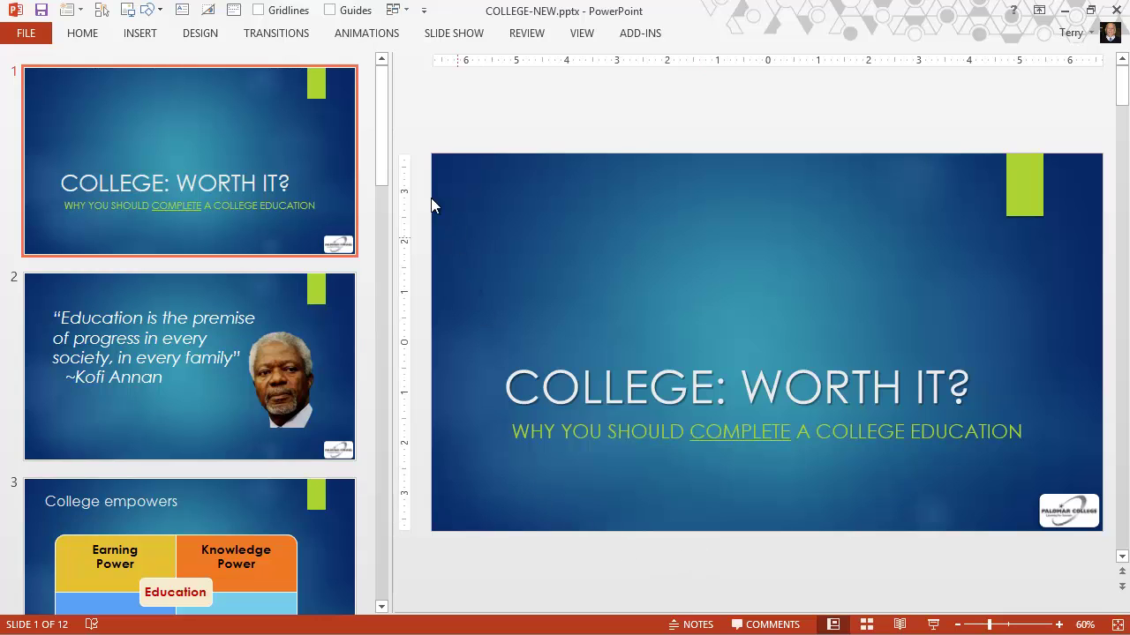
pyautogui.moveTo(379, 141); pyautogui.dragTo(381, 265)
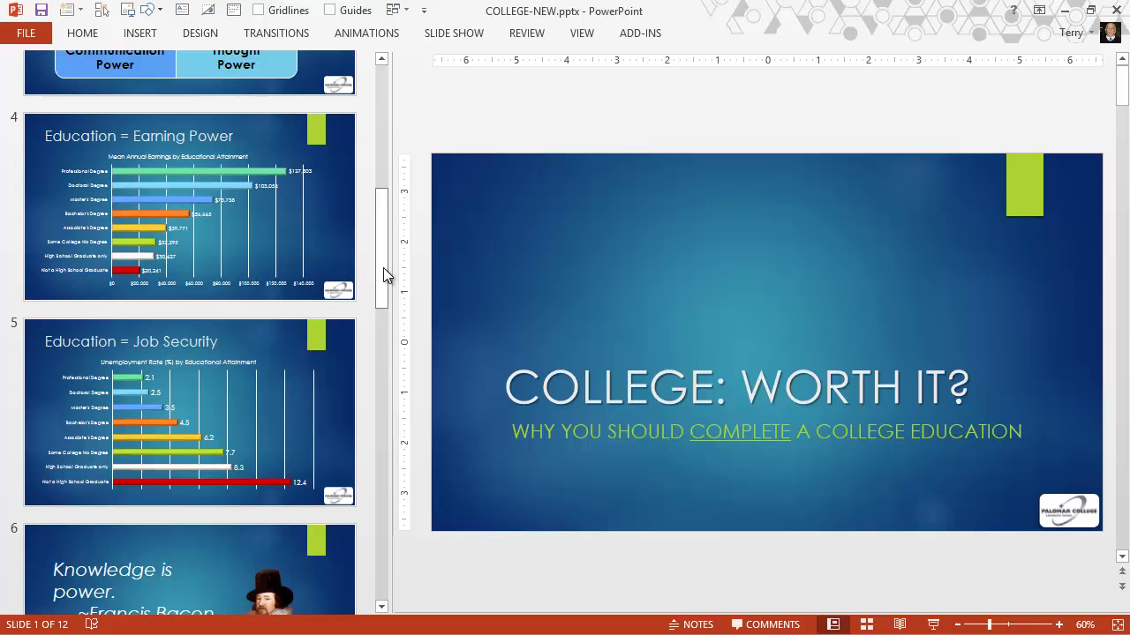
pyautogui.click(324, 393)
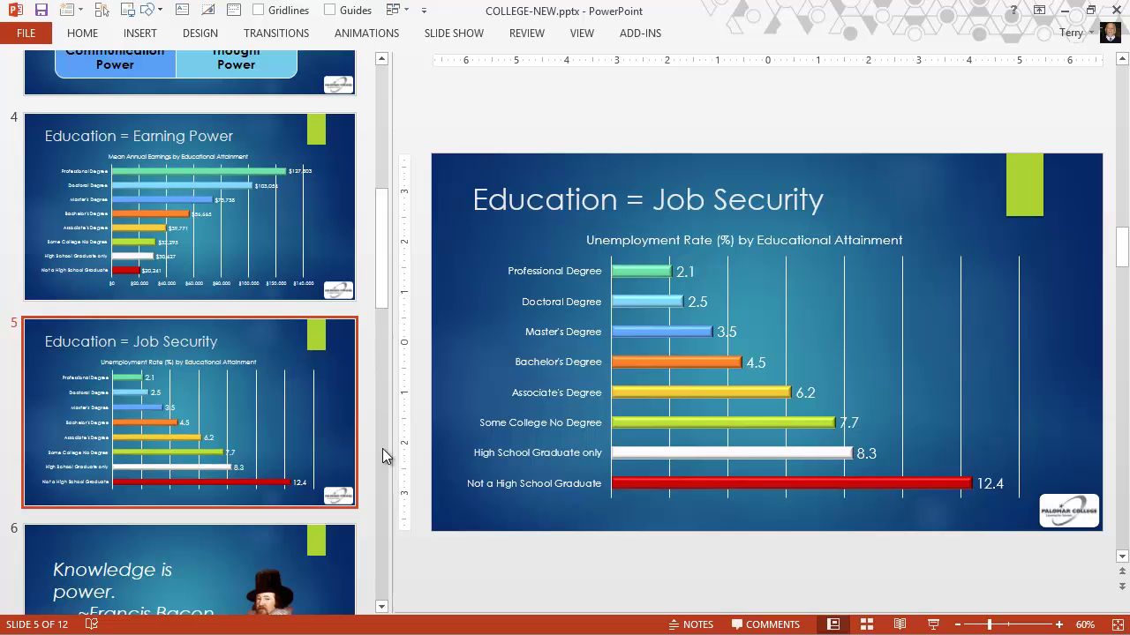
pyautogui.press('Delete')
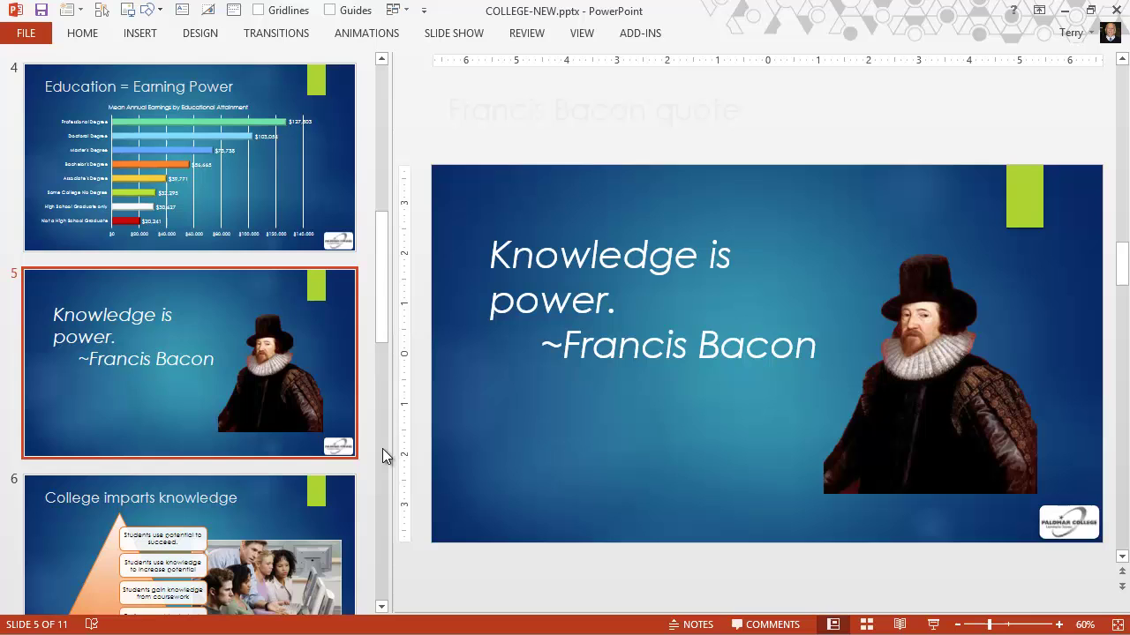
pyautogui.hotkey('ctrl', 'z')
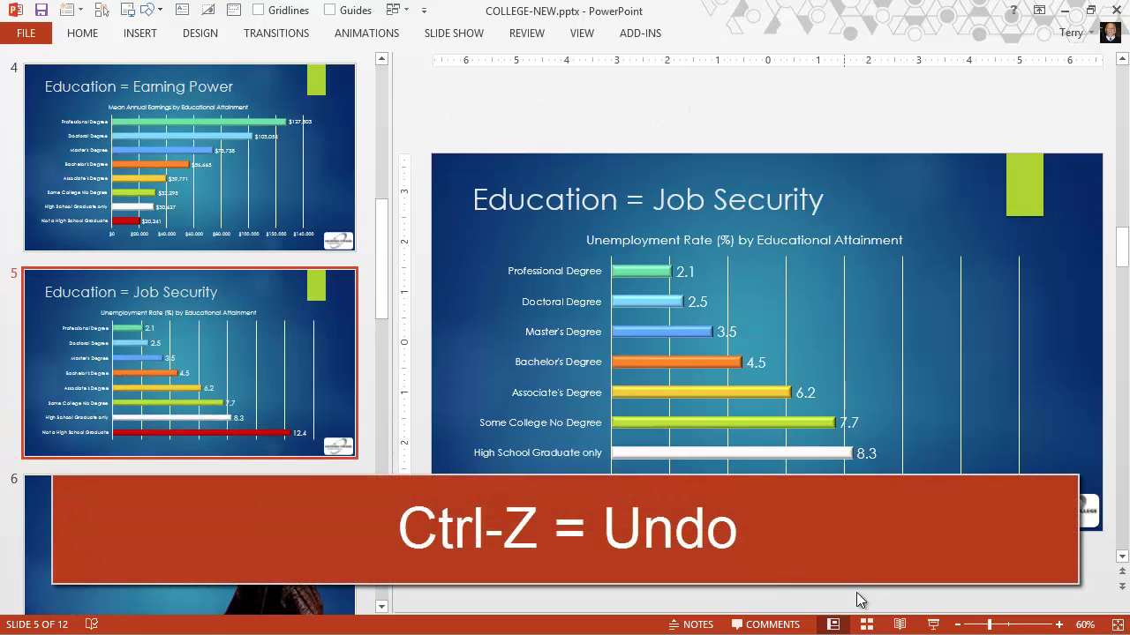
# In Slide Sorter, delete quotation slides 2, 6, 8 and 10 (Annan, Bacon, de Bono, Meyer).
pyautogui.click(867, 624)
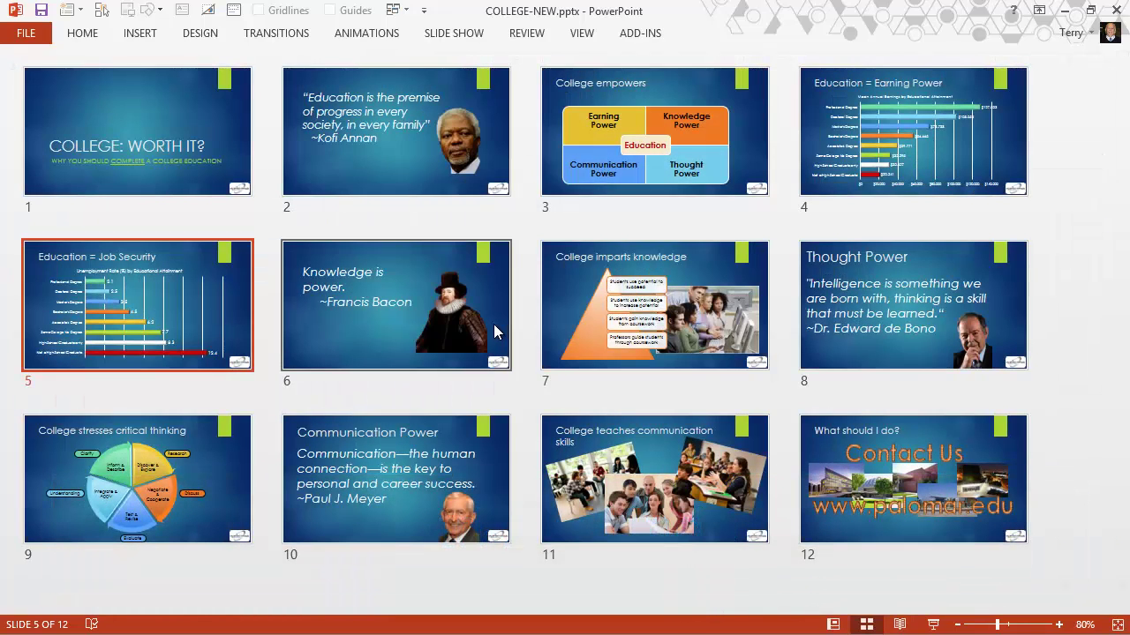
pyautogui.click(398, 157)
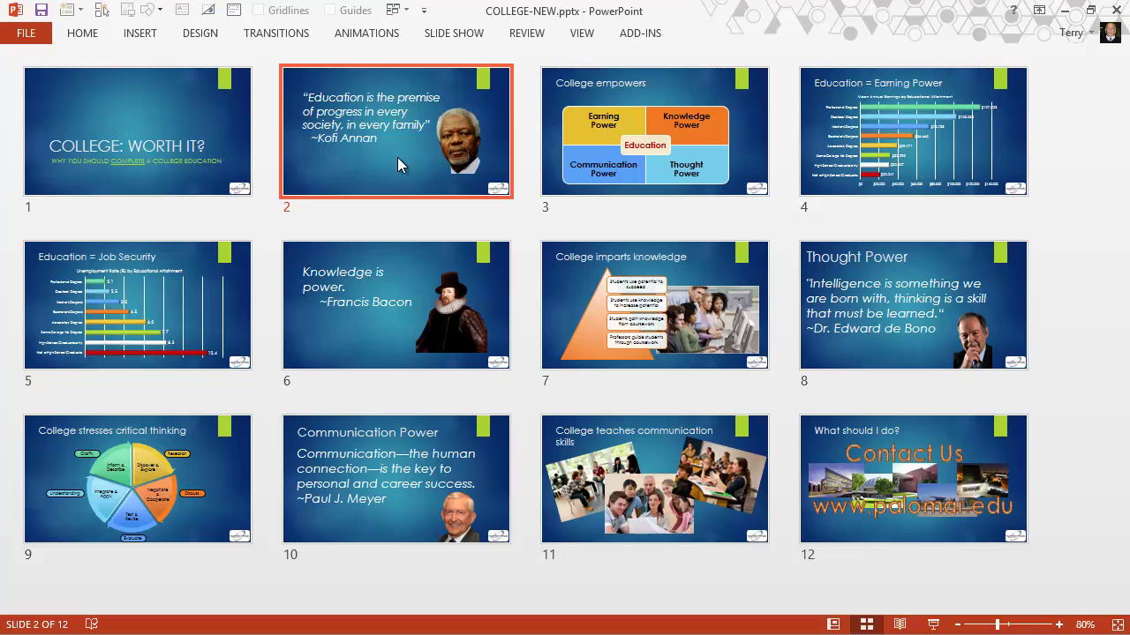
pyautogui.keyDown('ctrl'); pyautogui.click(403, 265); pyautogui.keyUp('ctrl')
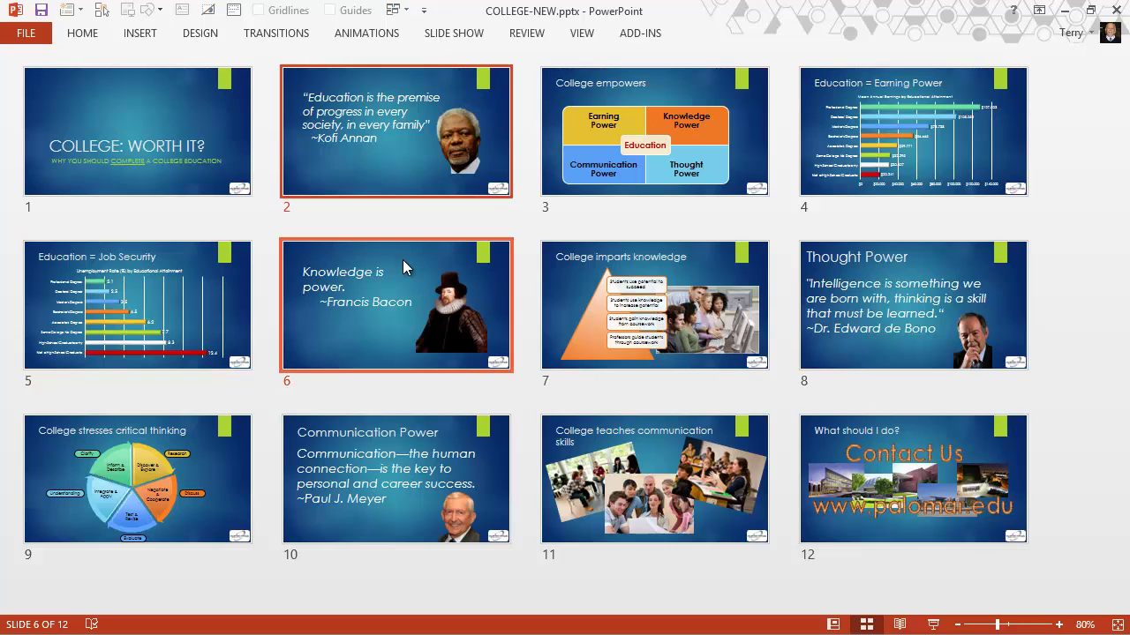
pyautogui.keyDown('ctrl'); pyautogui.click(959, 285); pyautogui.keyUp('ctrl')
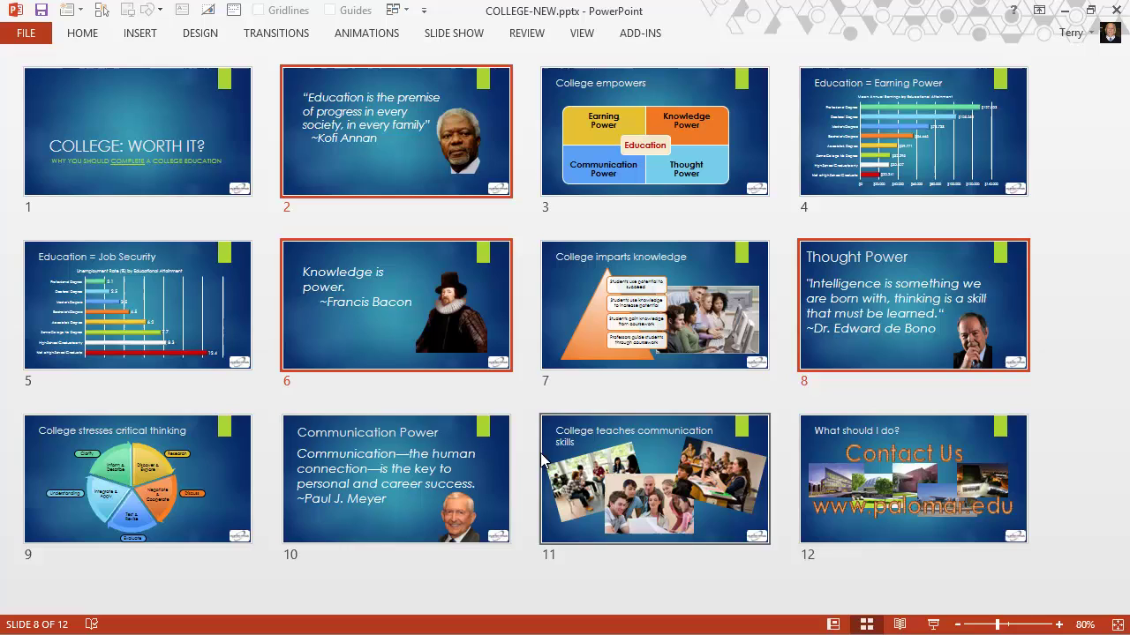
pyautogui.keyDown('ctrl'); pyautogui.click(469, 446); pyautogui.keyUp('ctrl')
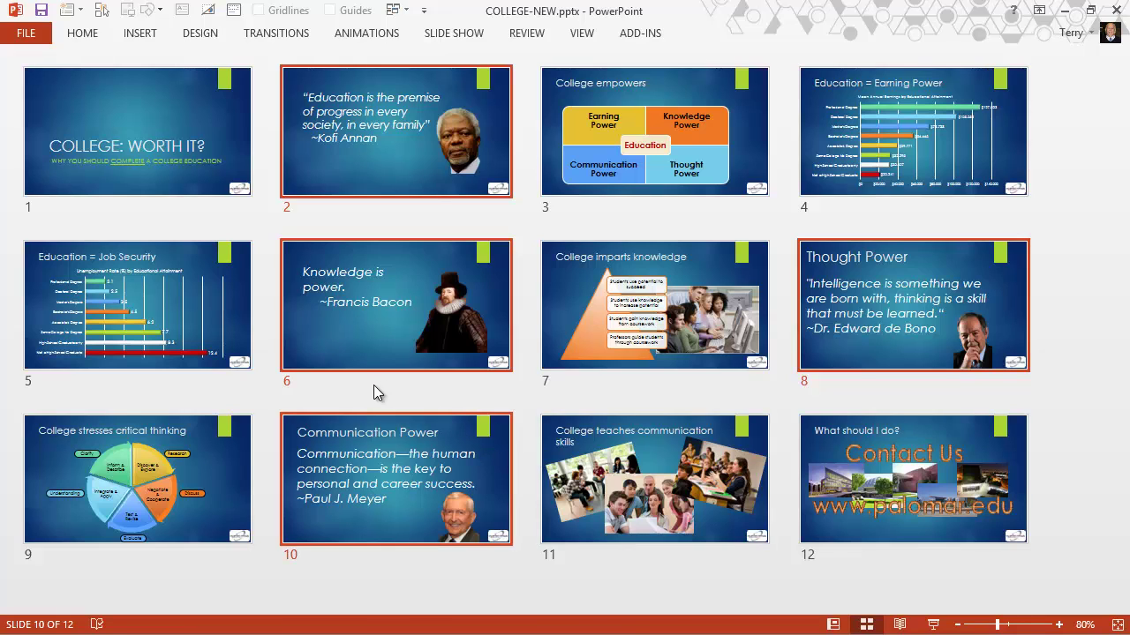
pyautogui.press('Delete')
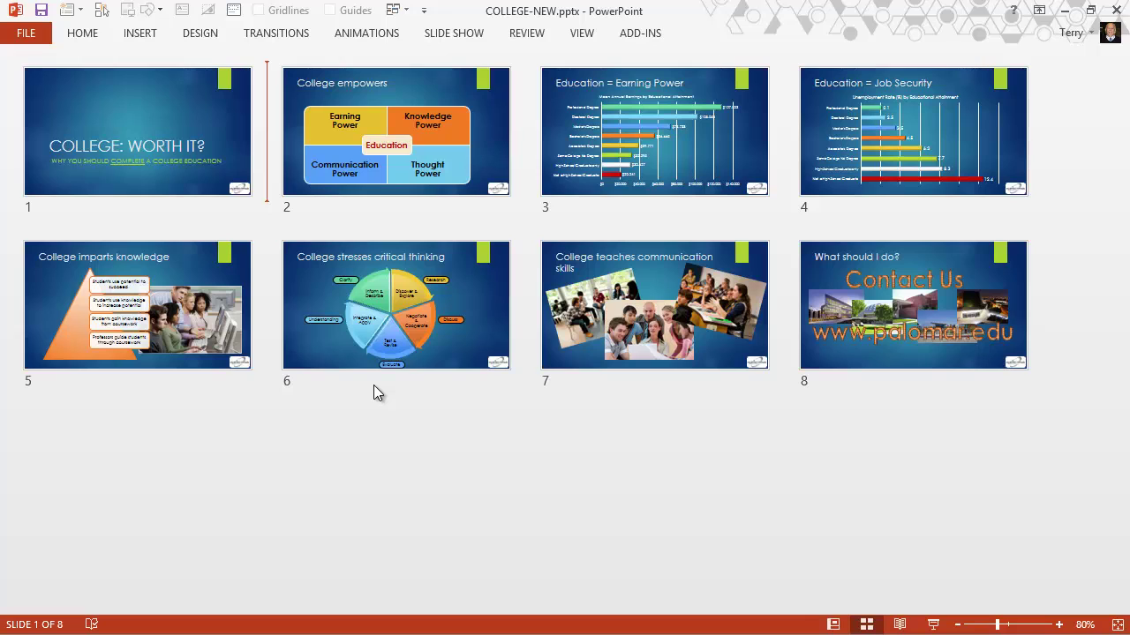
# Undo the quotation deletion, then delete slides 10–12 and undo that too.
pyautogui.hotkey('ctrl', 'z')
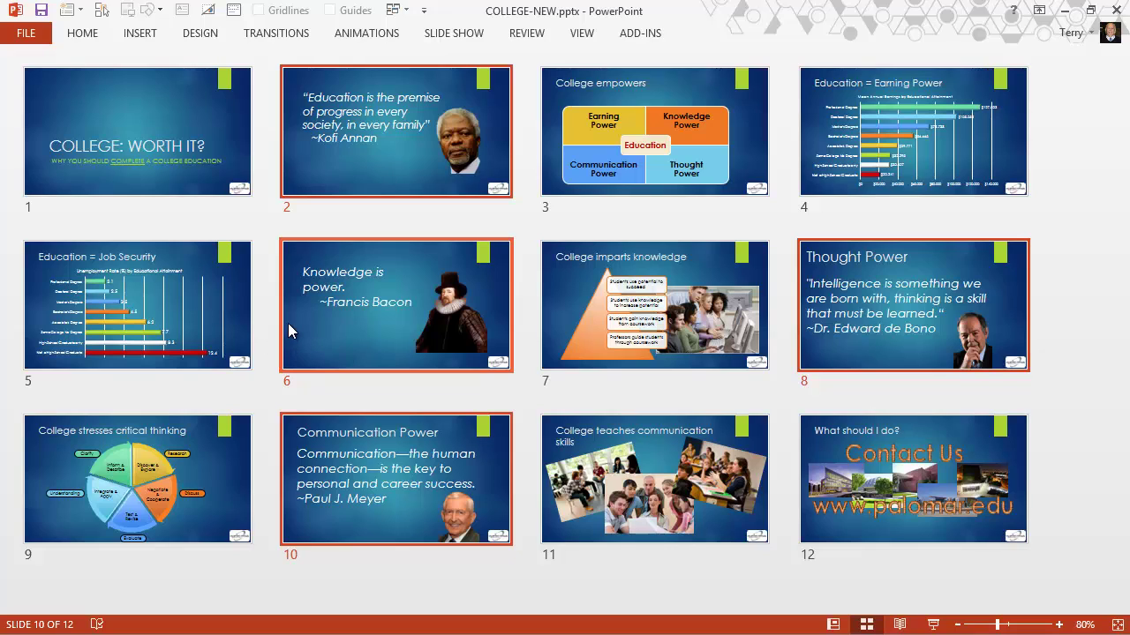
pyautogui.click(379, 475)
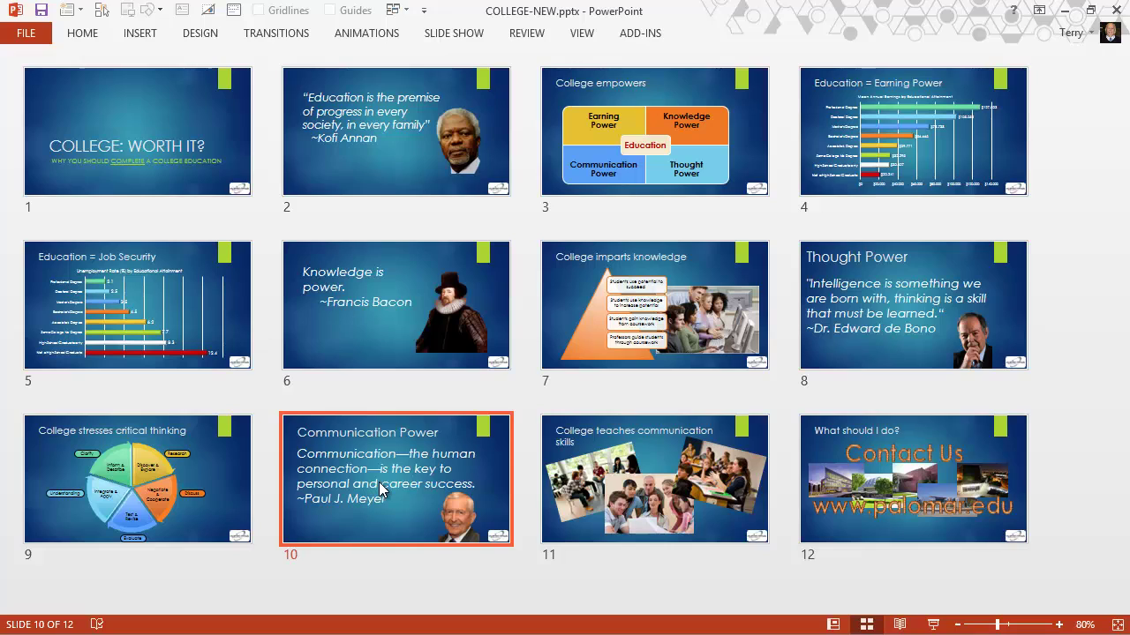
pyautogui.keyDown('shift'); pyautogui.click(863, 476); pyautogui.keyUp('shift')
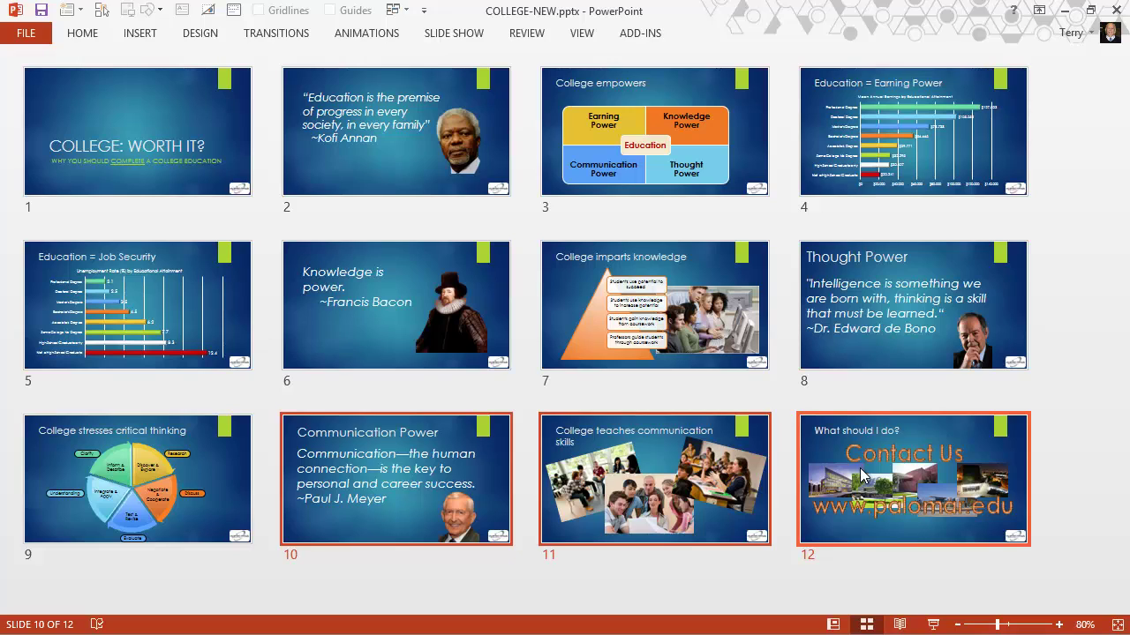
pyautogui.press('Delete')
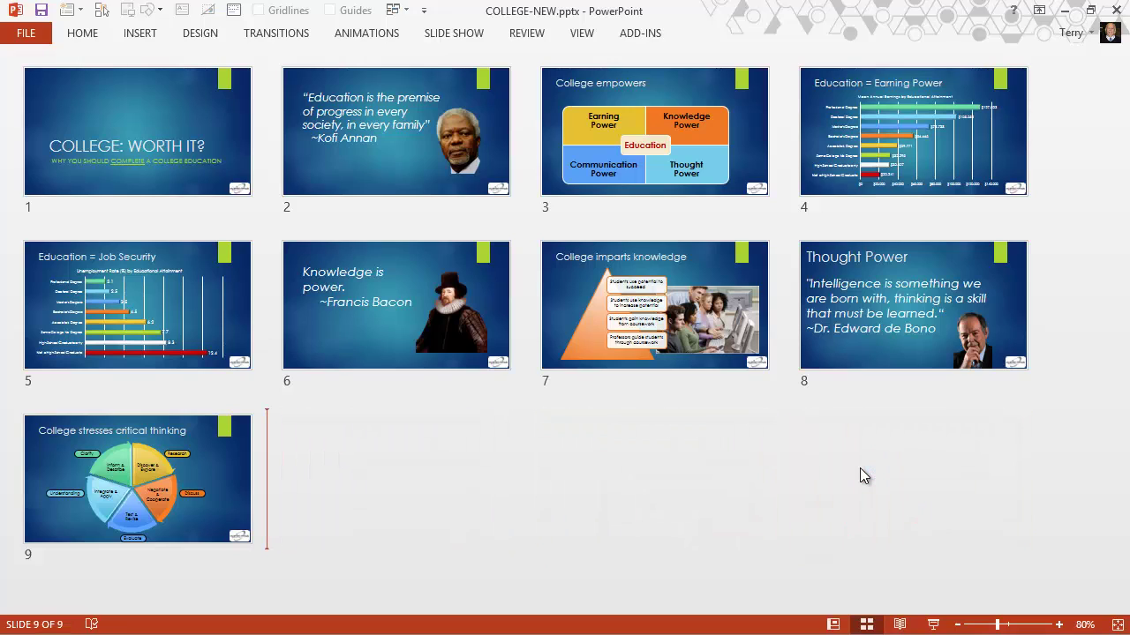
pyautogui.hotkey('ctrl', 'z')
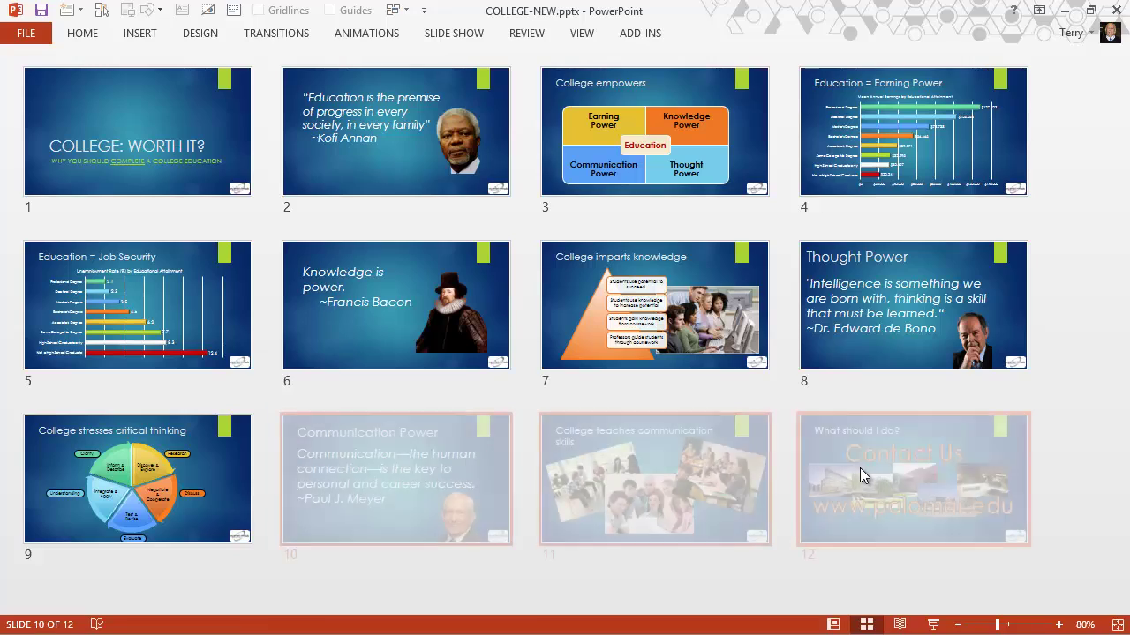
# Return to Normal view and select slide 5, Education = Job Security.
pyautogui.click(832, 624)
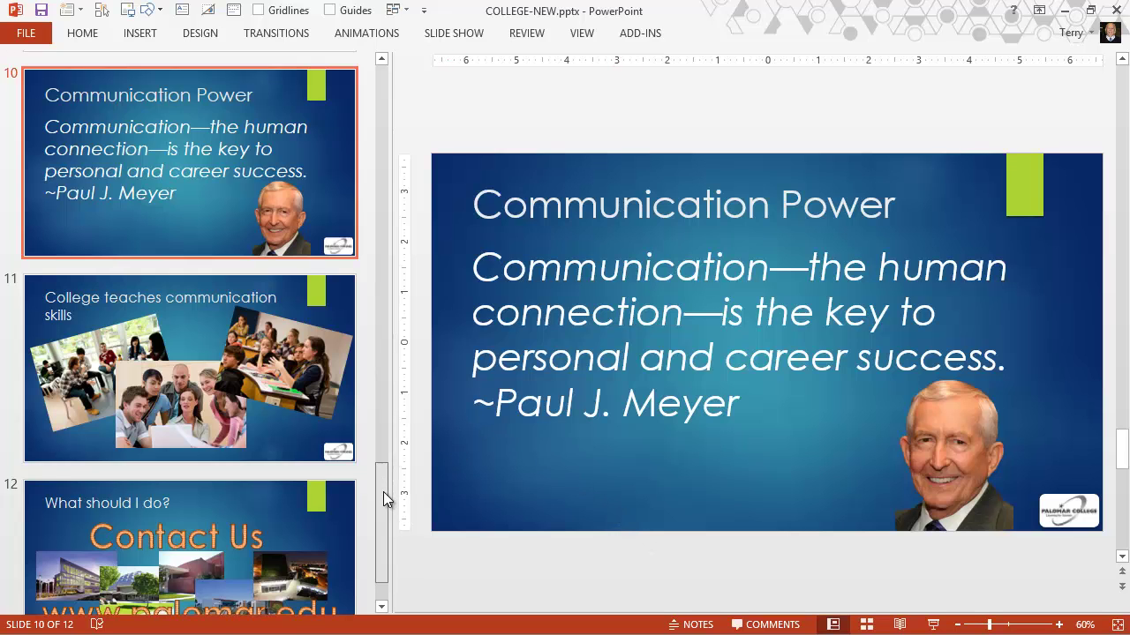
pyautogui.moveTo(381, 492); pyautogui.dragTo(381, 244)
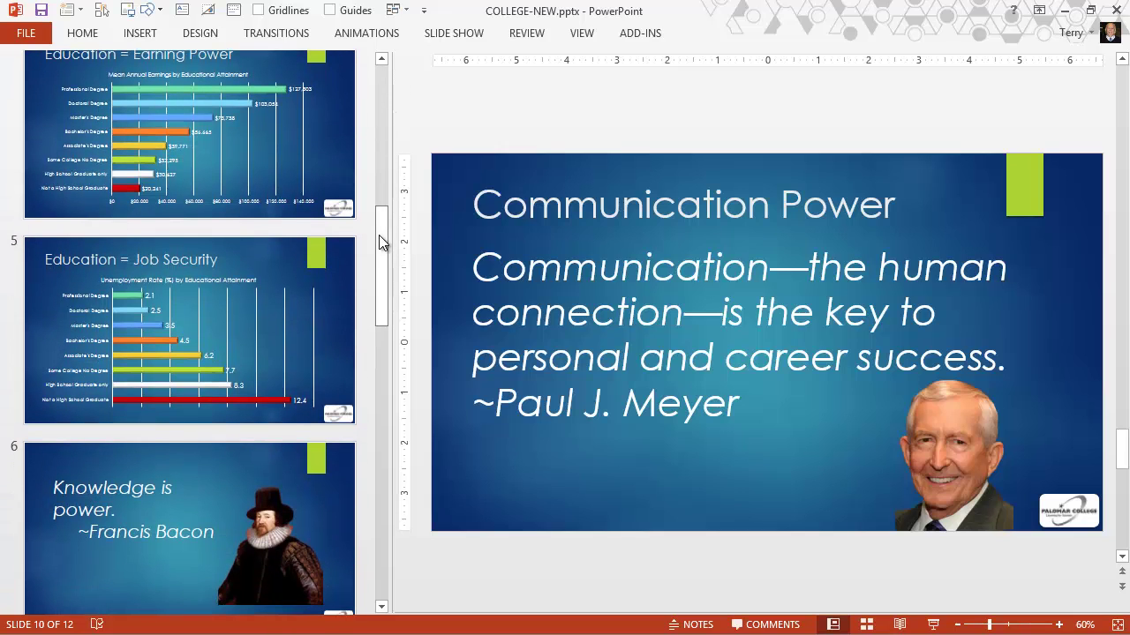
pyautogui.click(251, 270)
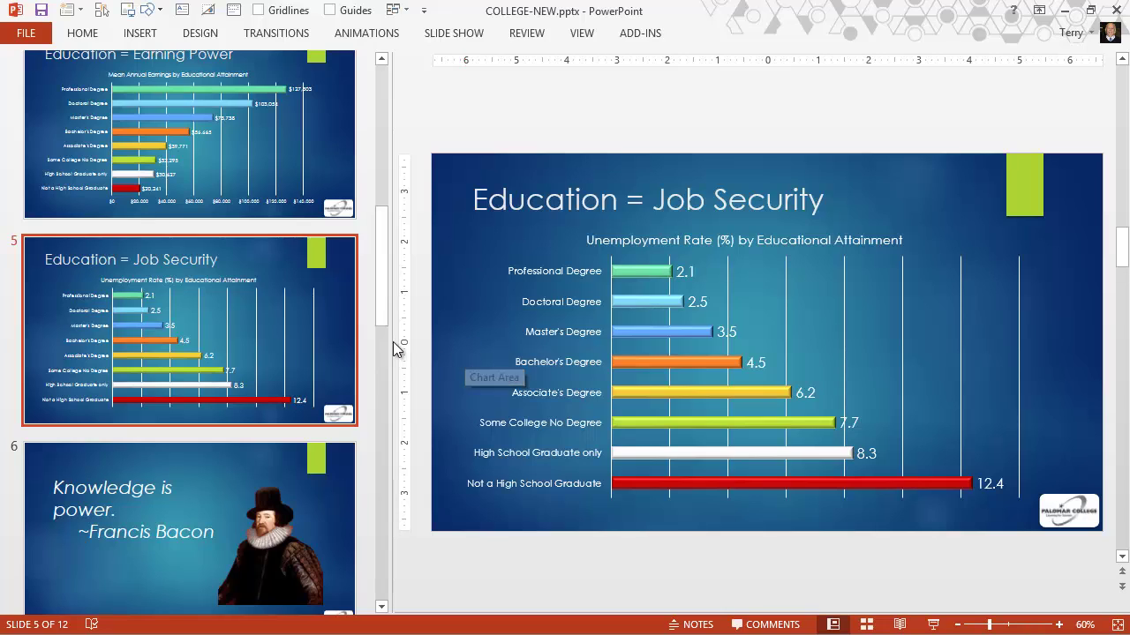
# Hide the Education = Job Security slide and preview the deck in Slide Sorter.
pyautogui.rightClick(261, 263)
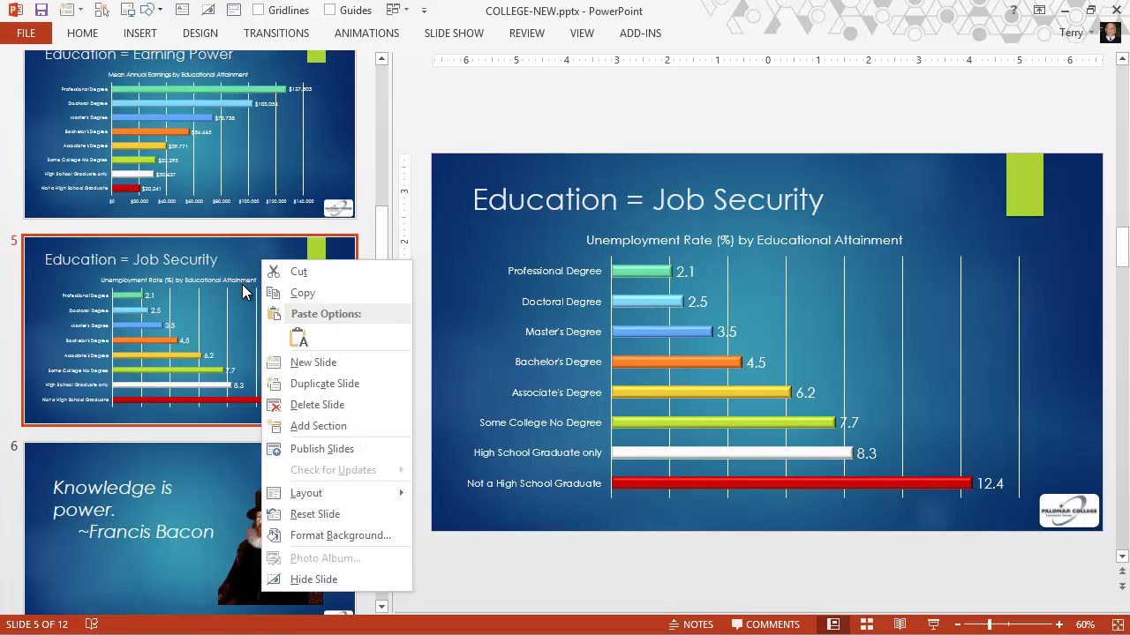
pyautogui.click(300, 579)
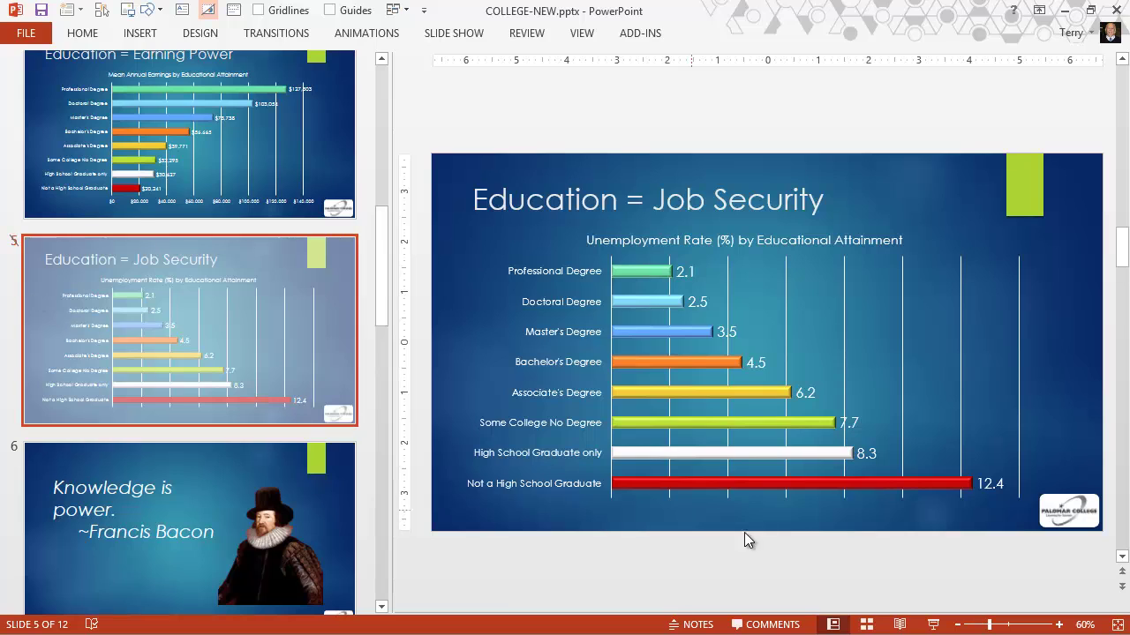
pyautogui.click(866, 625)
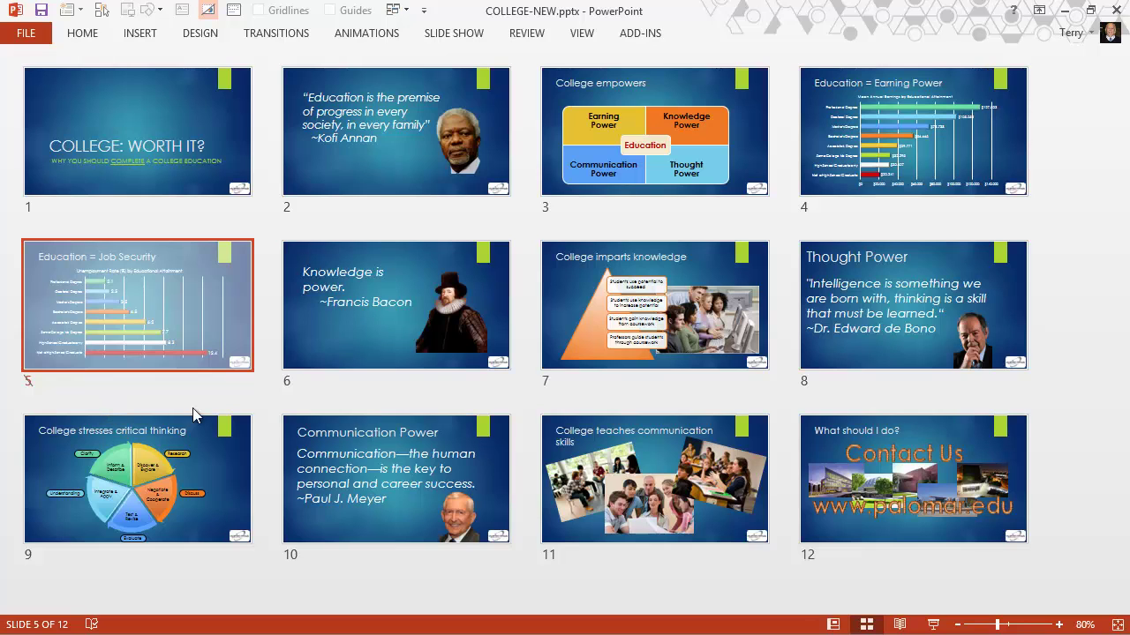
pyautogui.click(832, 625)
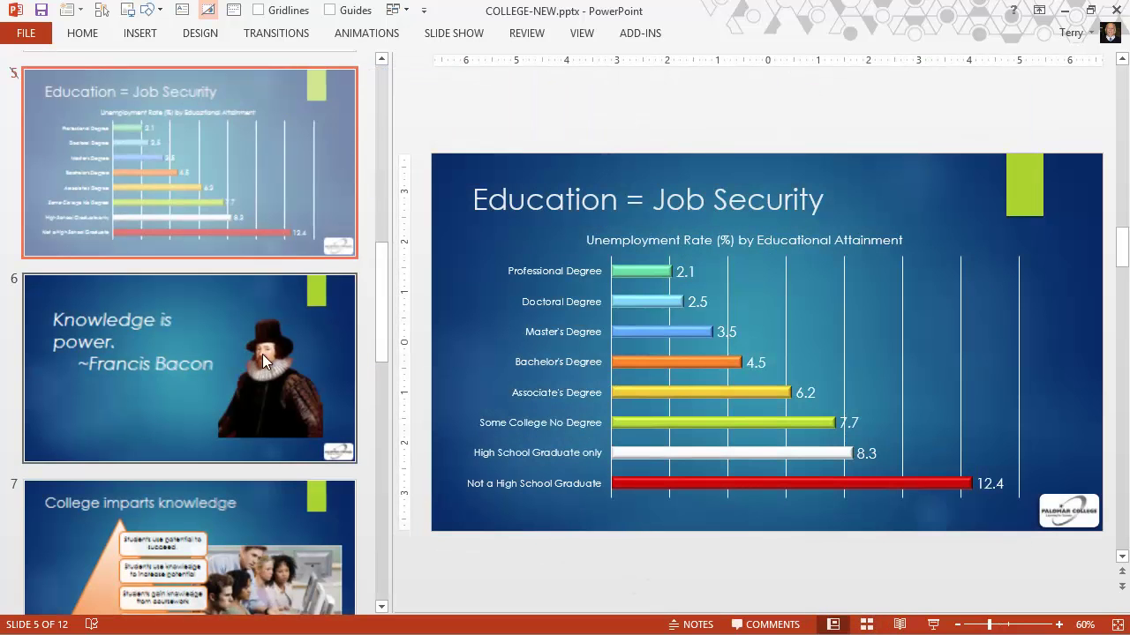
# Unhide the Education = Job Security slide so it plays in the show again.
pyautogui.scroll(3, 383, 270)
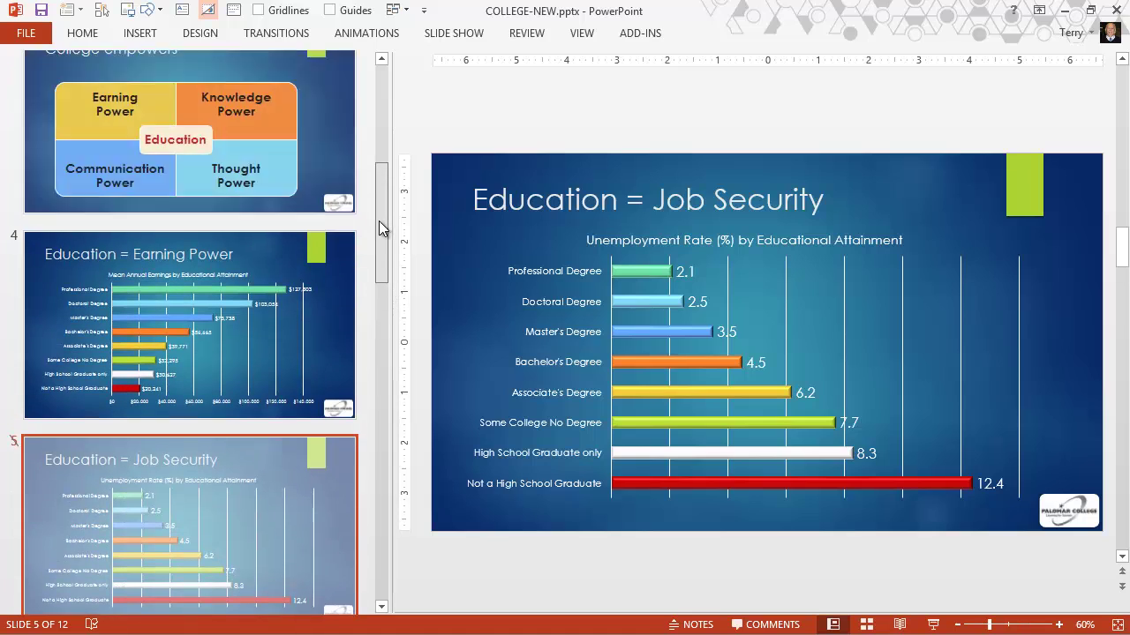
pyautogui.scroll(-1, 383, 269)
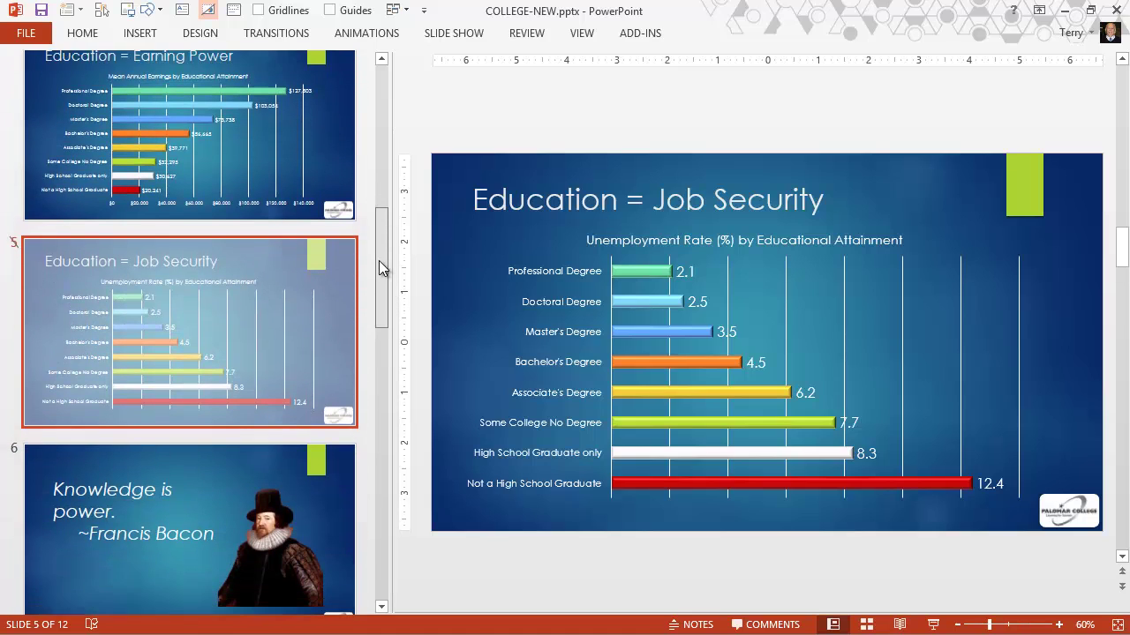
pyautogui.rightClick(225, 261)
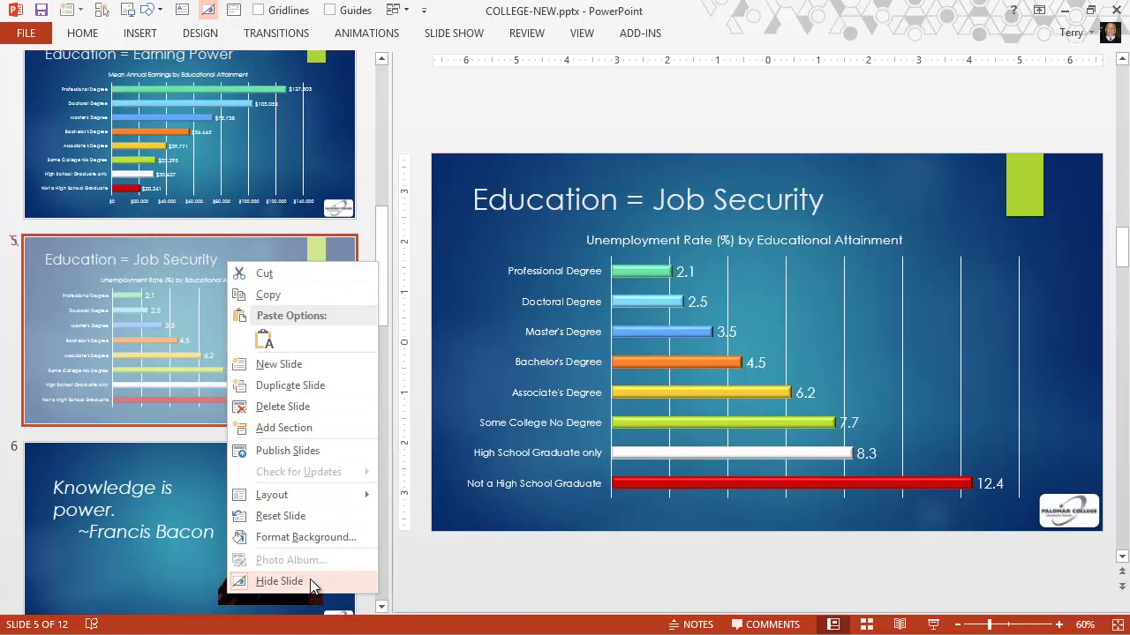
pyautogui.click(310, 581)
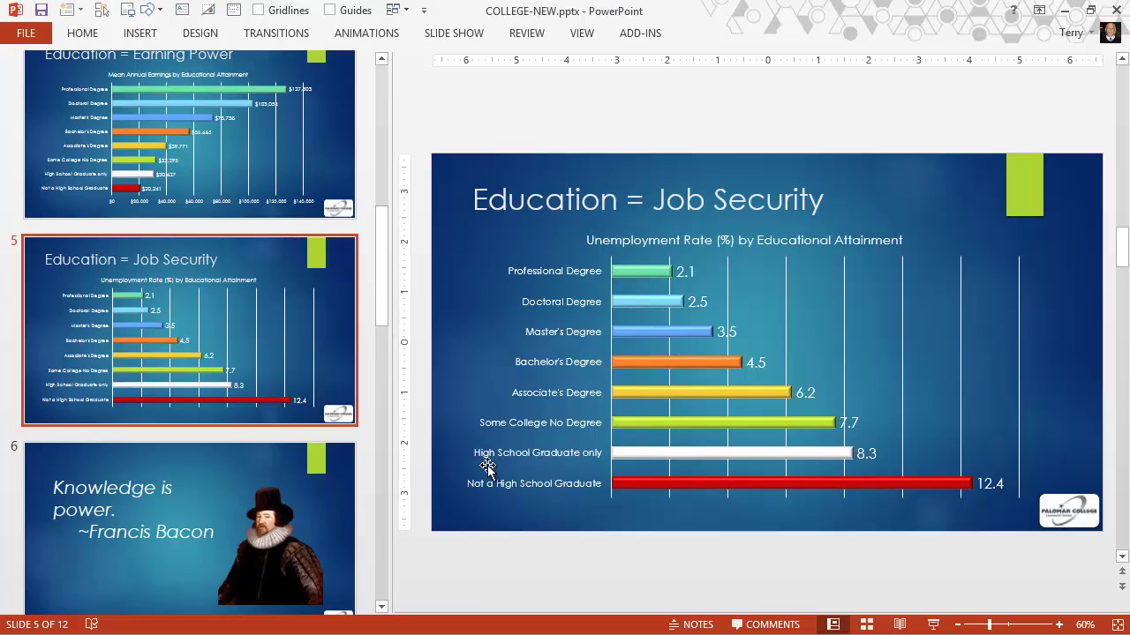
pyautogui.click(866, 624)
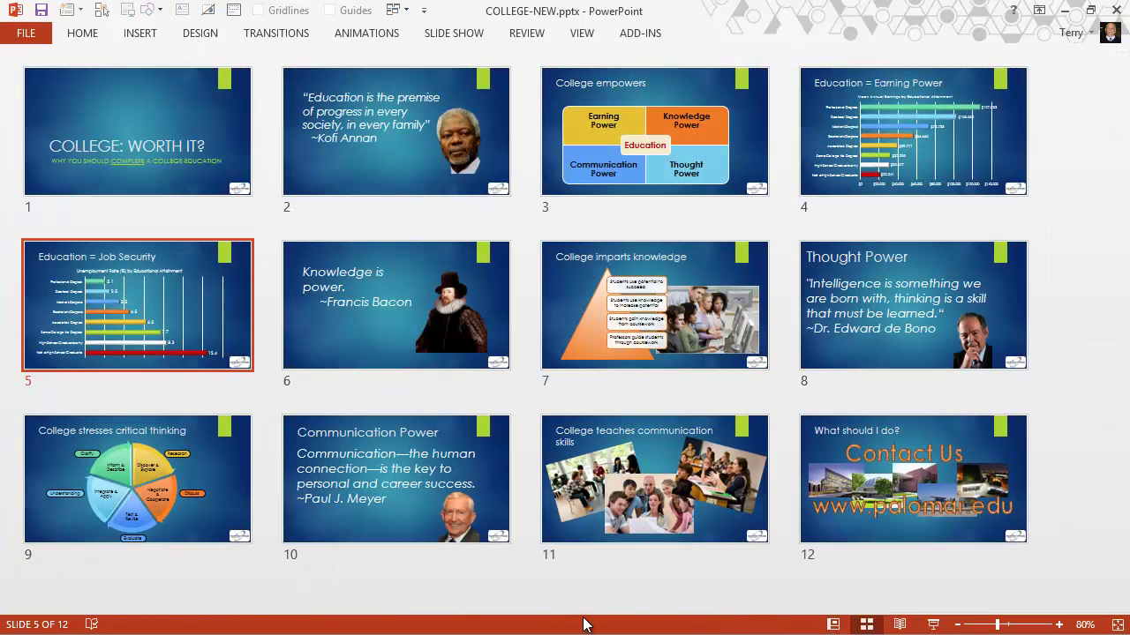
pyautogui.click(398, 517)
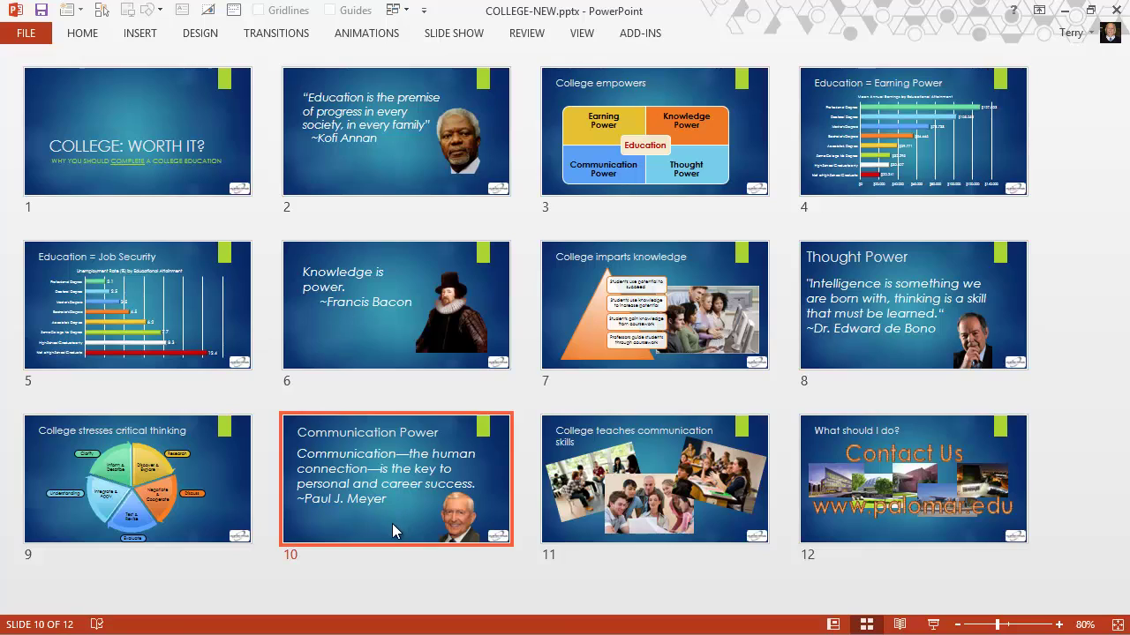
pyautogui.keyDown('ctrl'); pyautogui.click(663, 453); pyautogui.keyUp('ctrl')
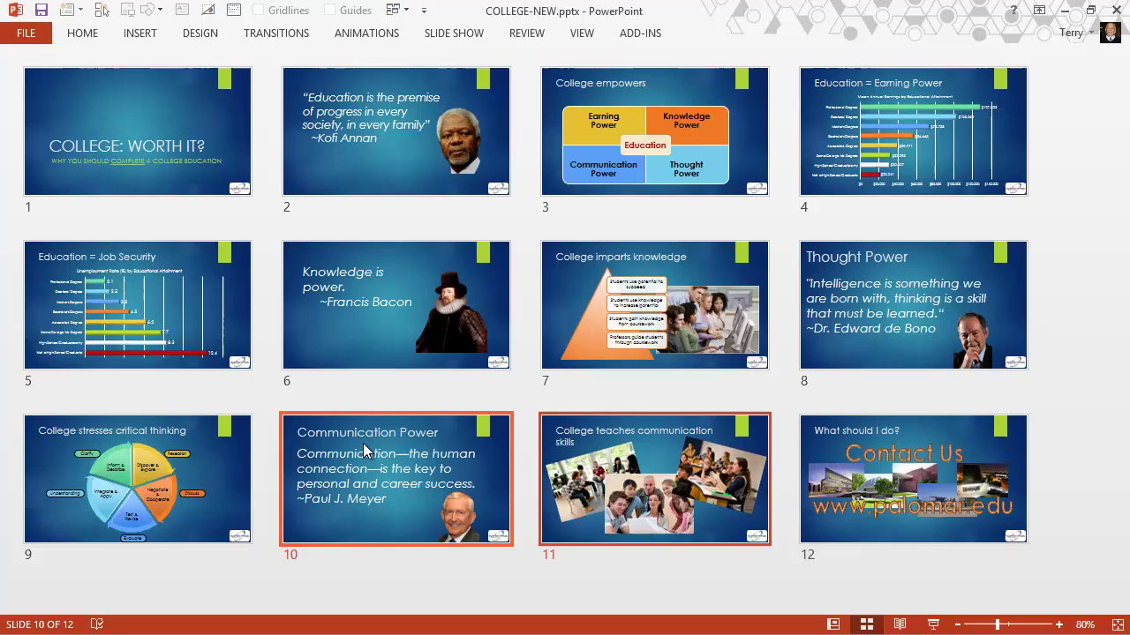
pyautogui.moveTo(362, 449); pyautogui.dragTo(352, 297)
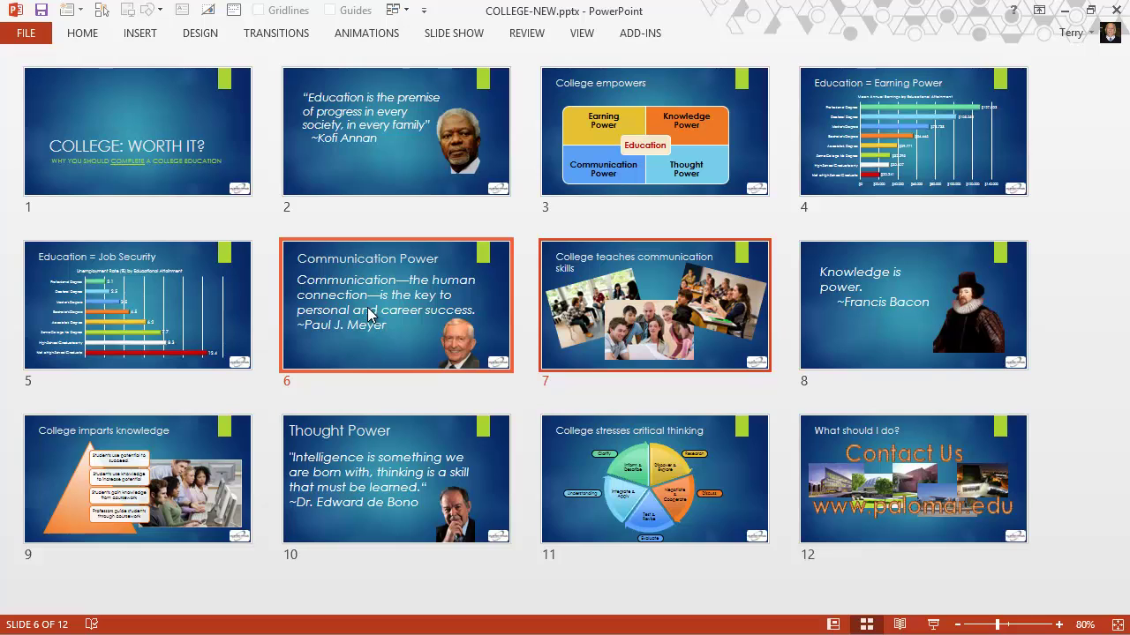
pyautogui.moveTo(367, 307); pyautogui.dragTo(383, 485)
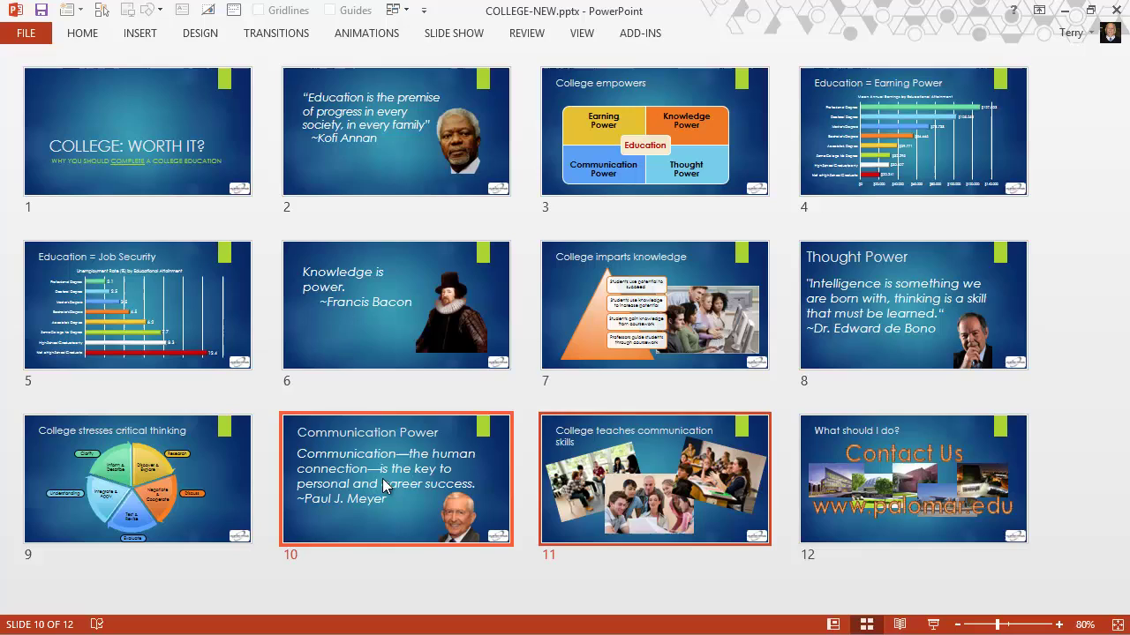
pyautogui.click(459, 586)
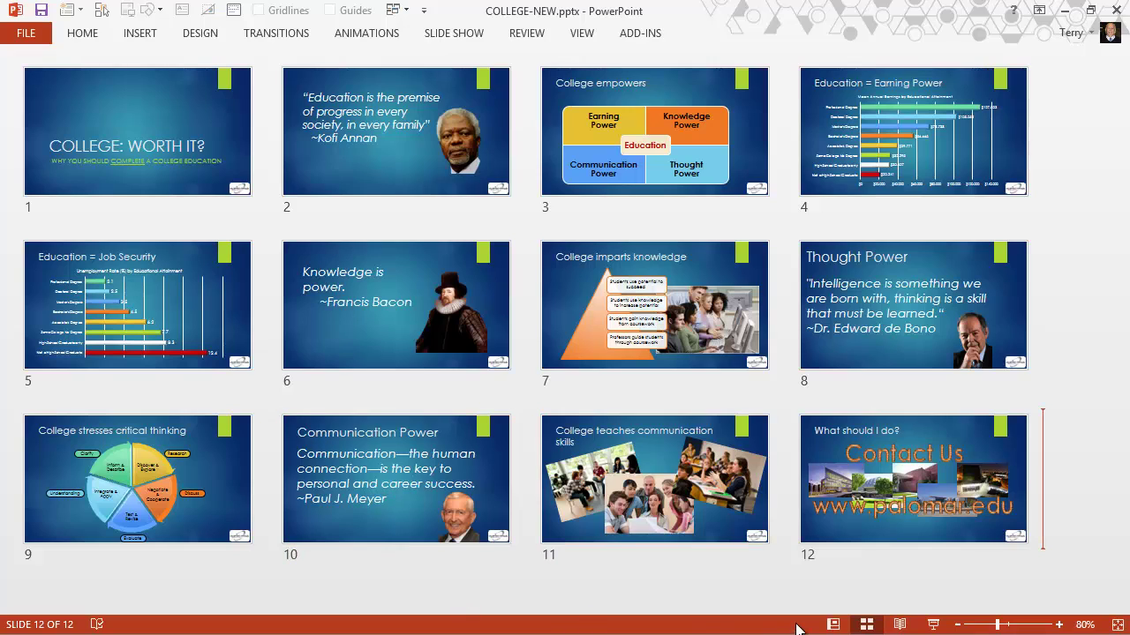
# In Normal view, open the Reuse Slides pane with new slides inserting after slide 5.
pyautogui.click(831, 625)
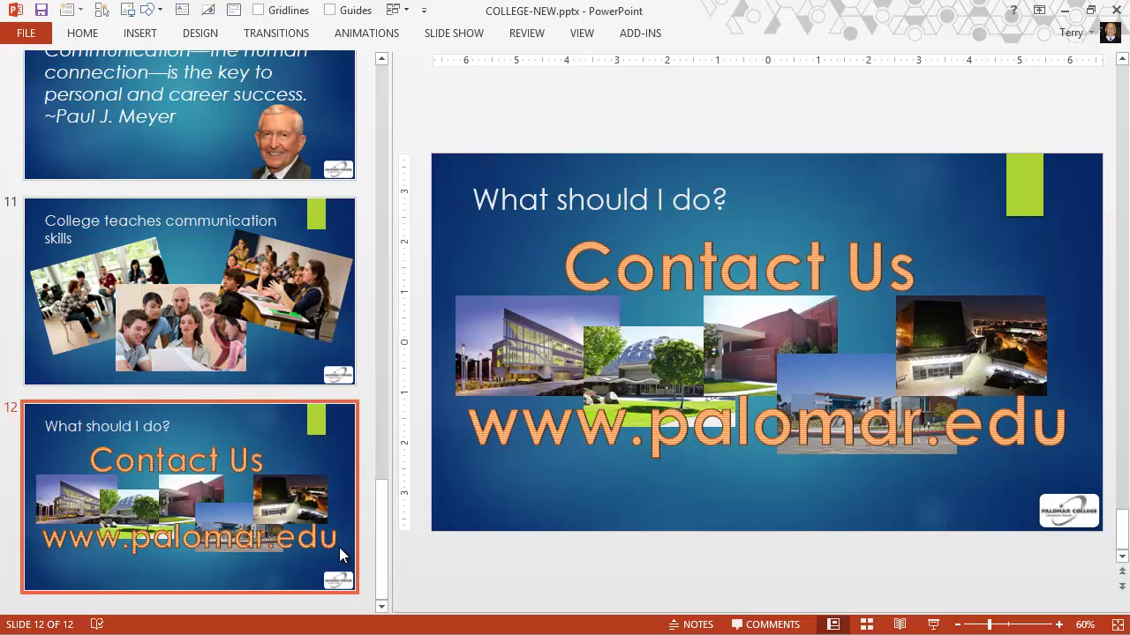
pyautogui.moveTo(382, 507); pyautogui.dragTo(404, 215)
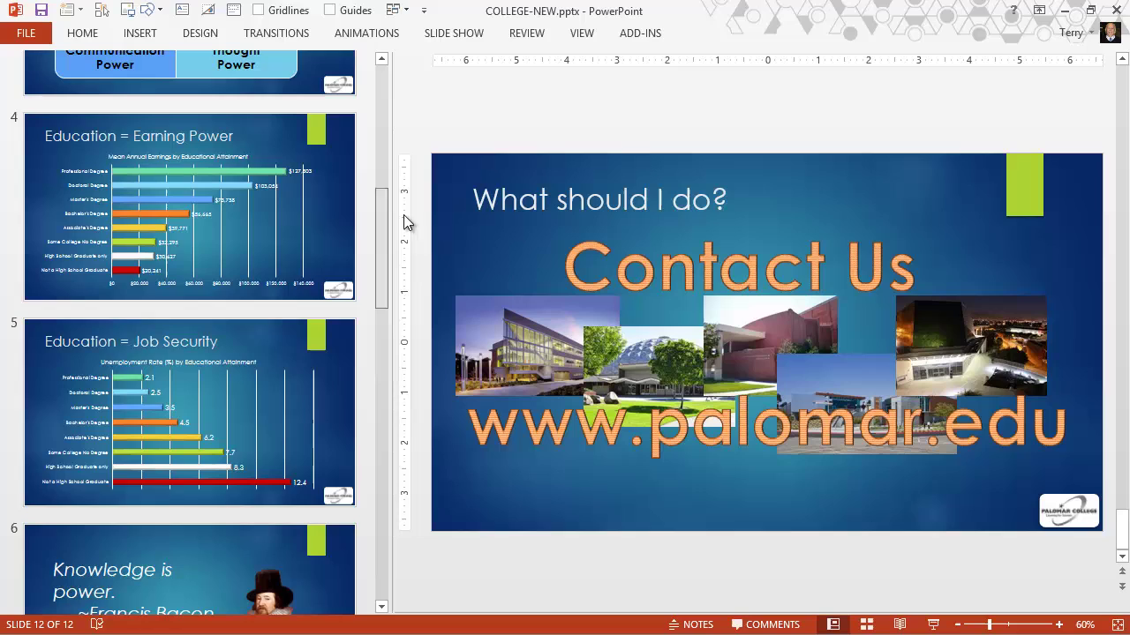
pyautogui.click(211, 513)
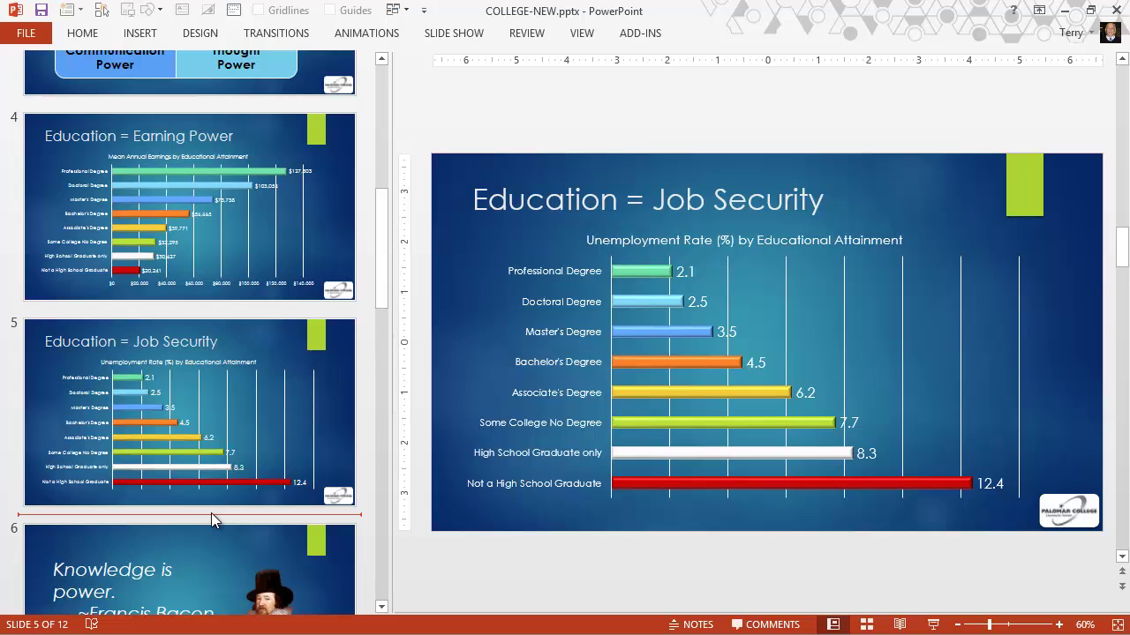
pyautogui.click(74, 39)
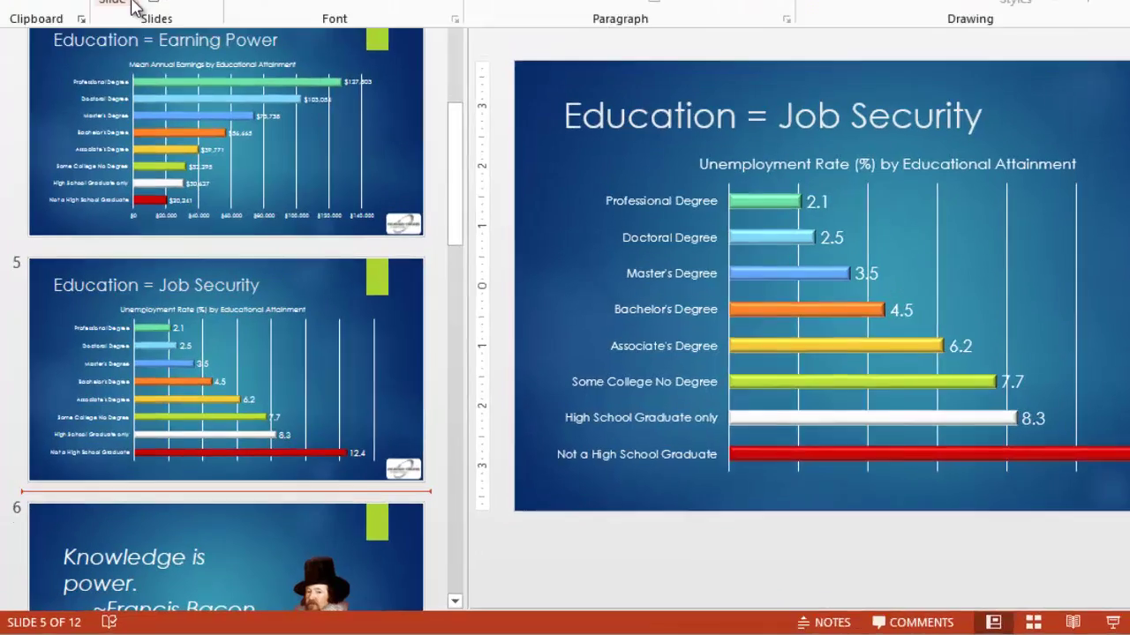
pyautogui.click(112, 102)
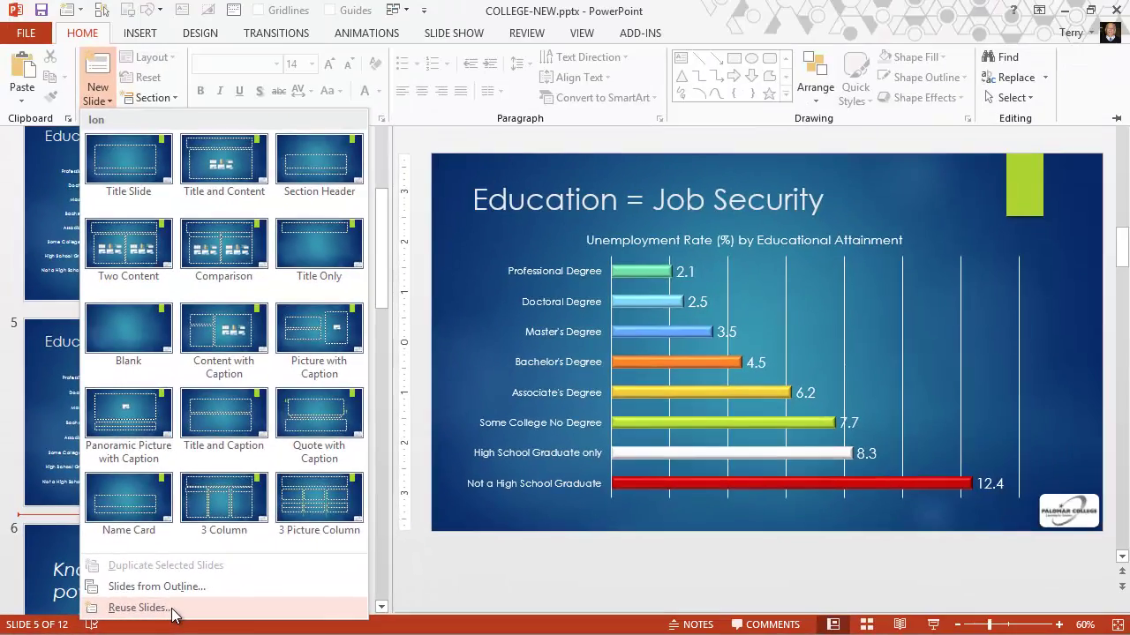
pyautogui.click(320, 584)
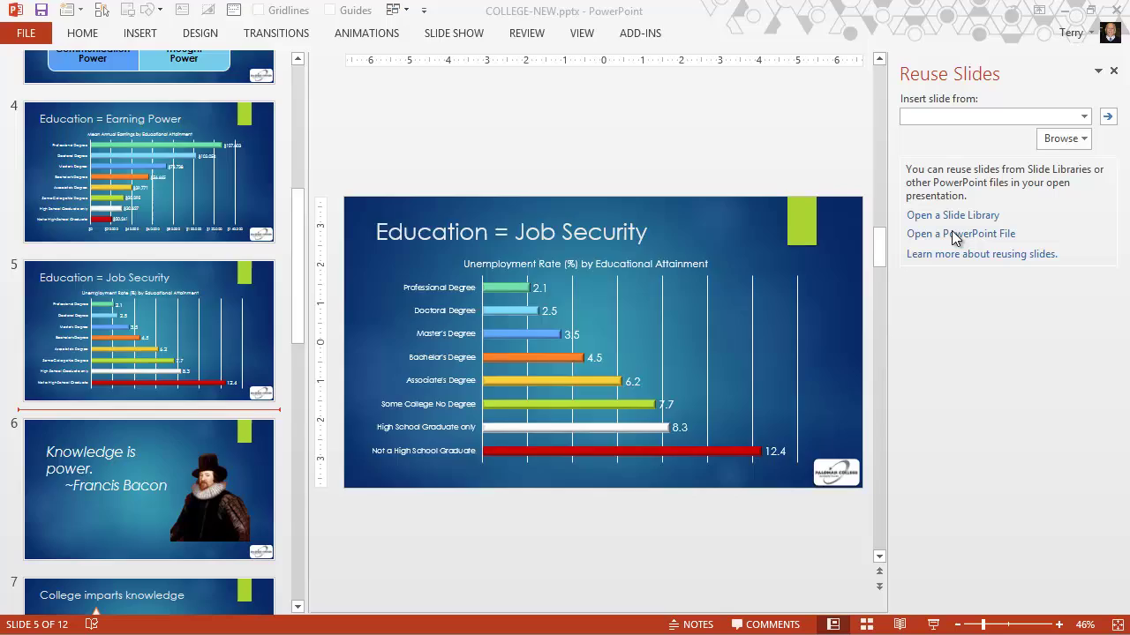
# Load College Earnings.pptx as the source in the Reuse Slides pane.
pyautogui.click(954, 235)
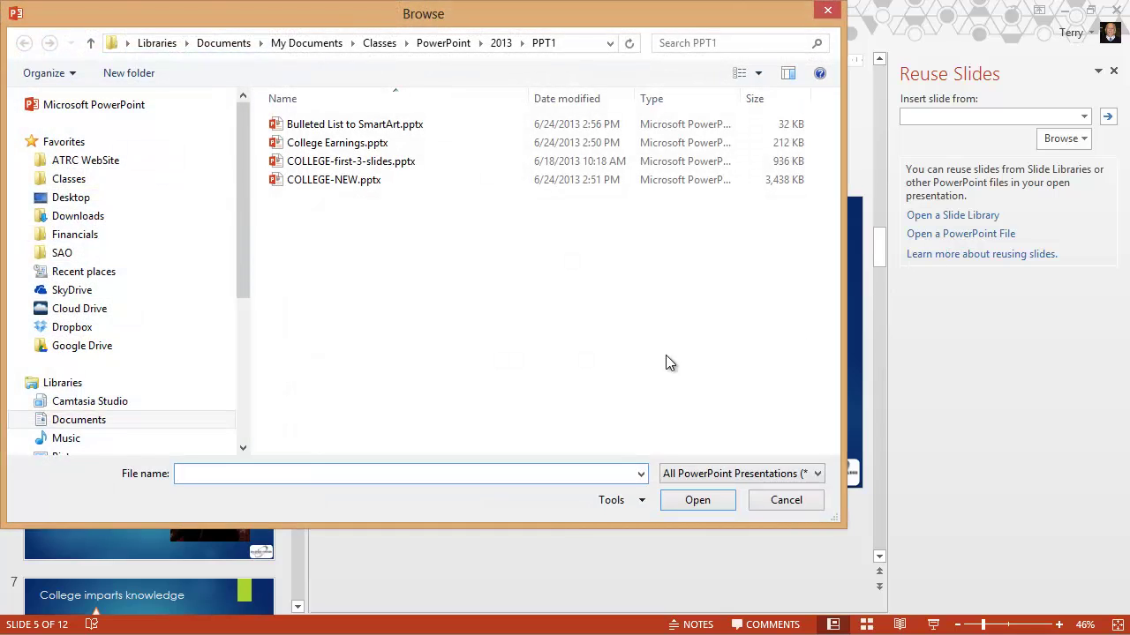
pyautogui.click(354, 145)
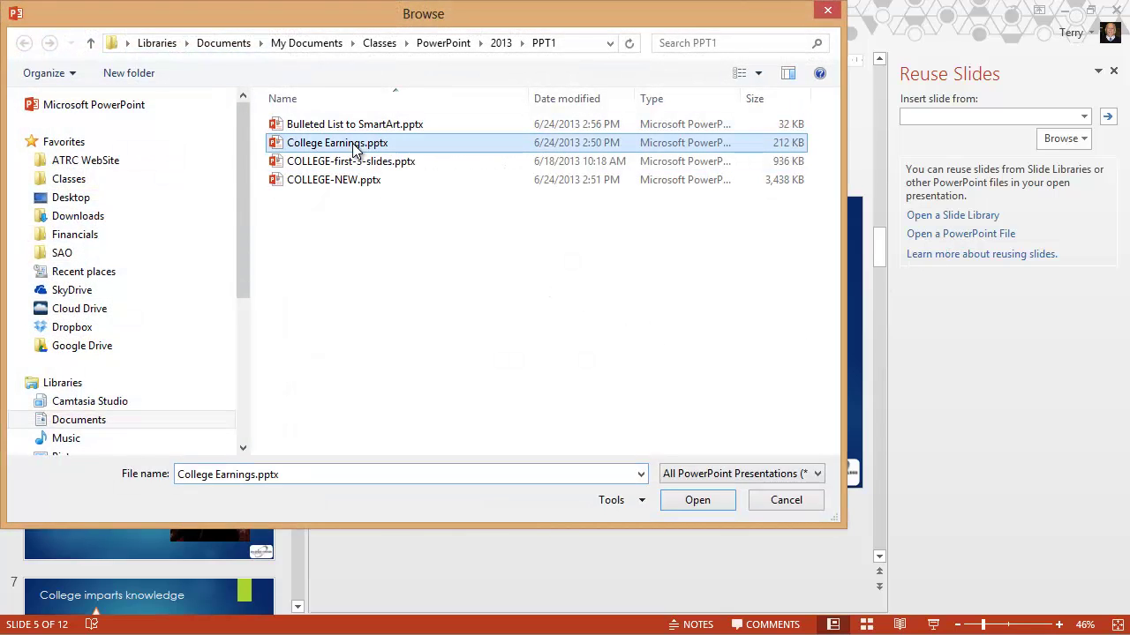
pyautogui.click(714, 501)
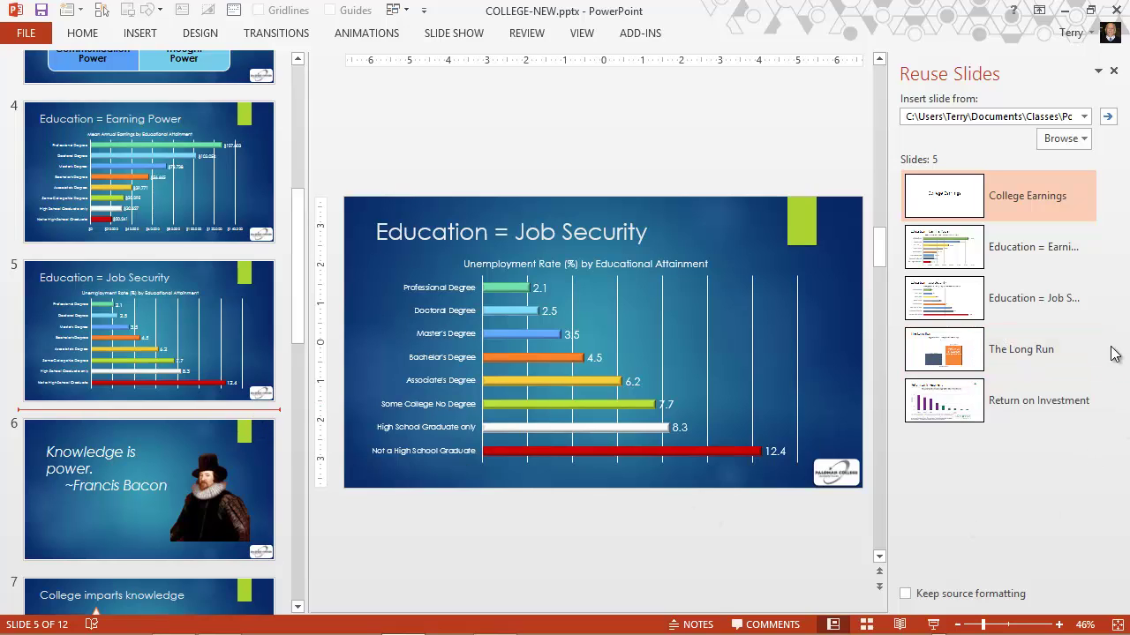
# Insert The Long Run and Return on Investment from College Earnings as slides 6 and 7.
pyautogui.click(964, 346)
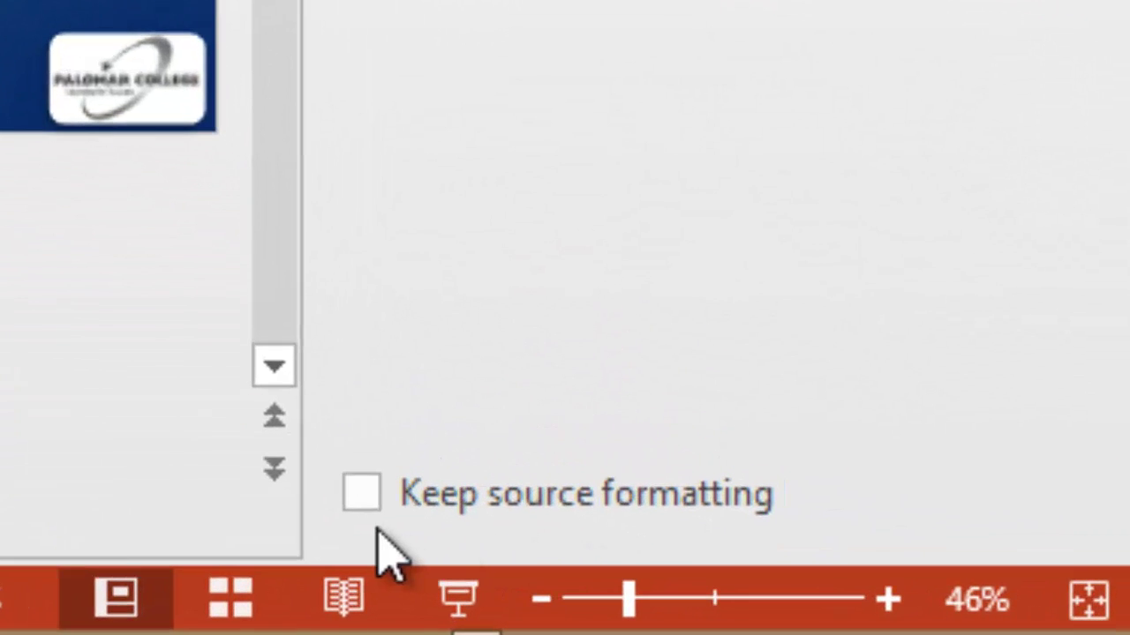
pyautogui.click(634, 545)
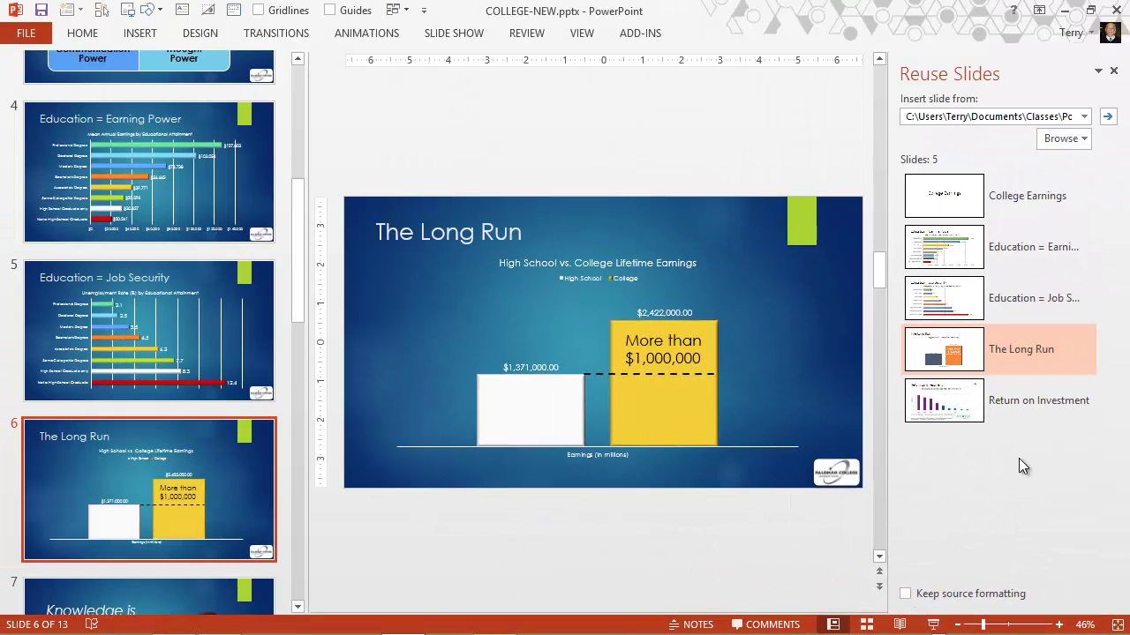
pyautogui.click(201, 567)
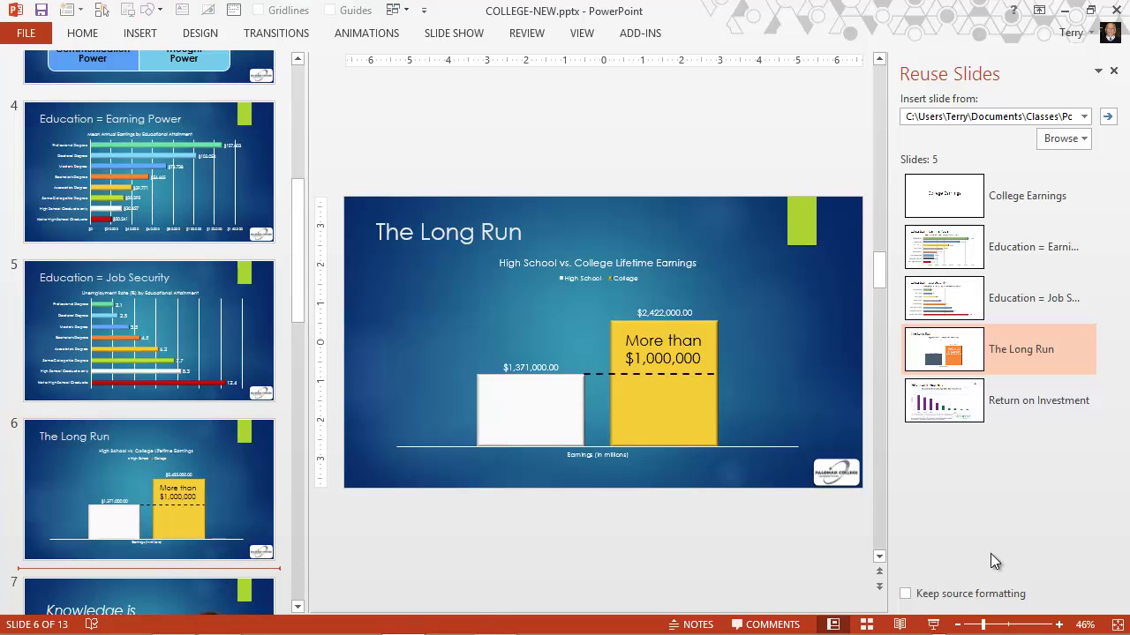
pyautogui.click(962, 399)
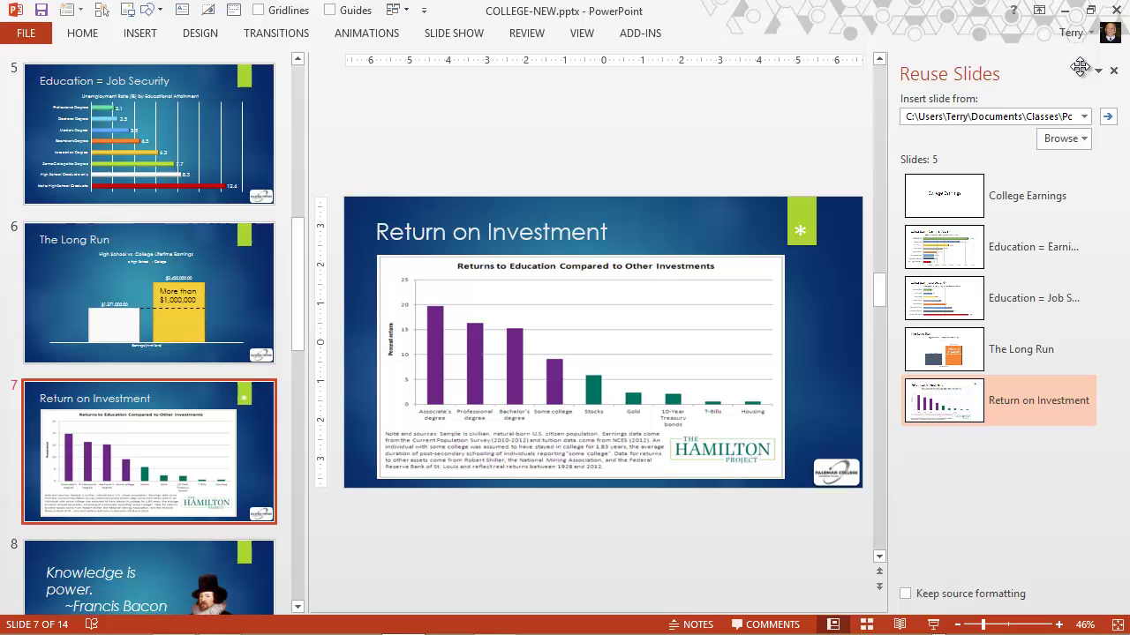
# Close the Reuse Slides pane and switch to Slide Sorter view.
pyautogui.click(1114, 72)
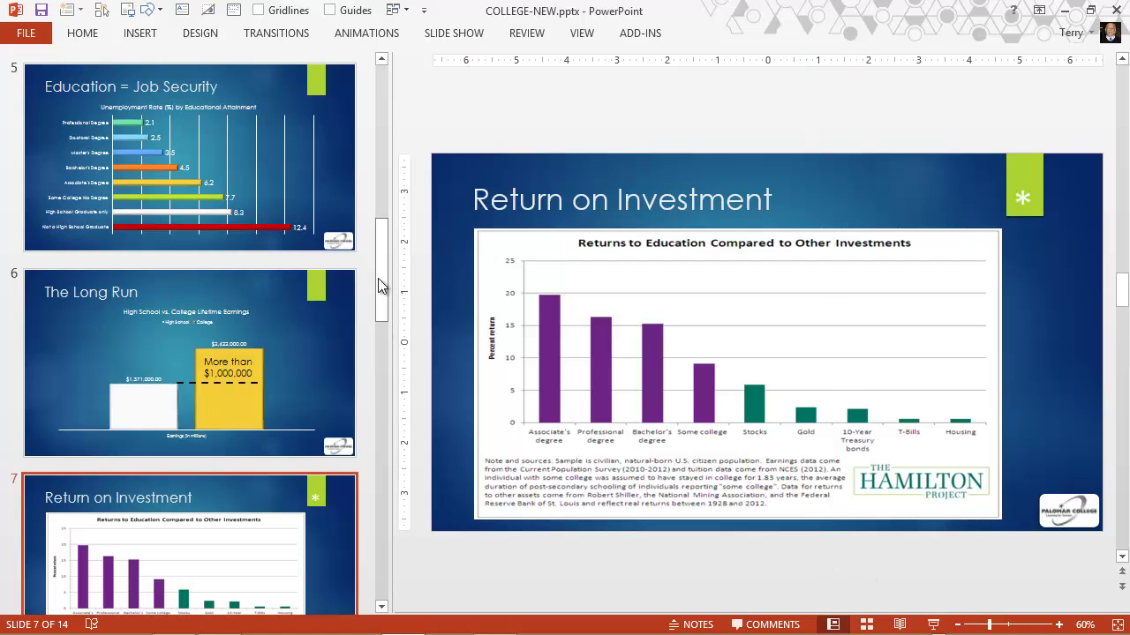
pyautogui.moveTo(383, 282); pyautogui.dragTo(403, 60)
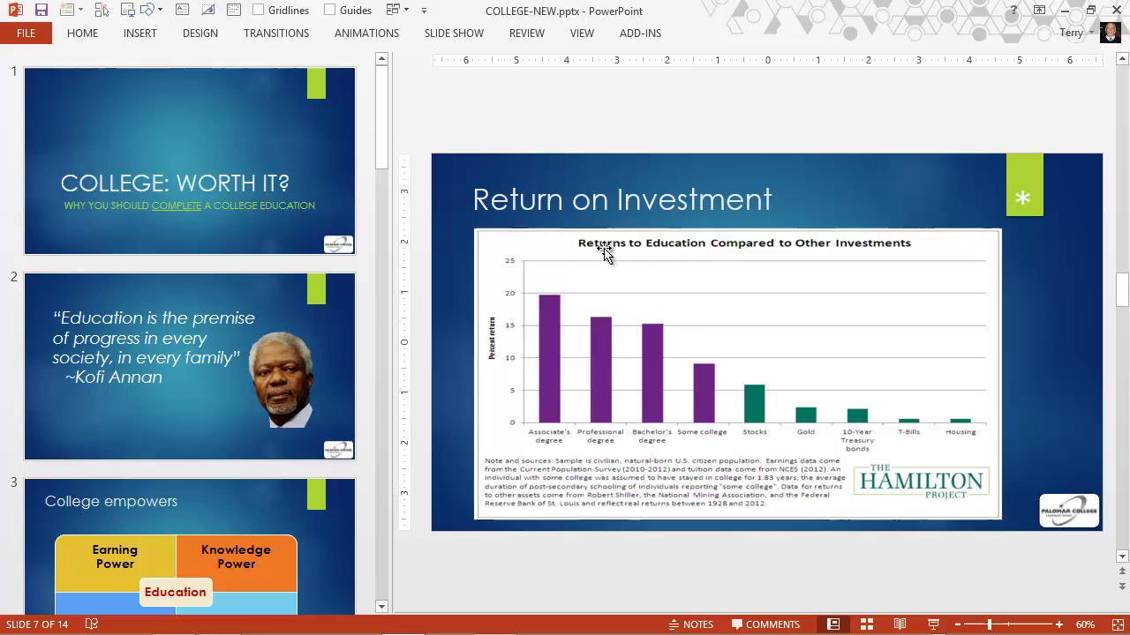
pyautogui.click(867, 625)
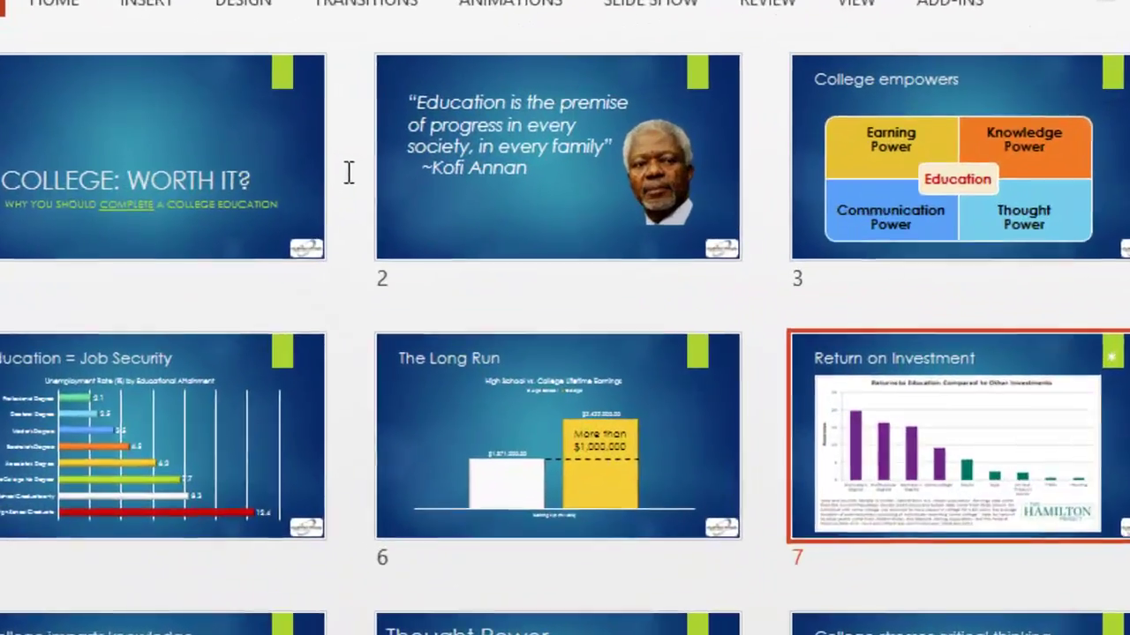
# Add a section starting at slide 2 and rename it Intro.
pyautogui.click(349, 173)
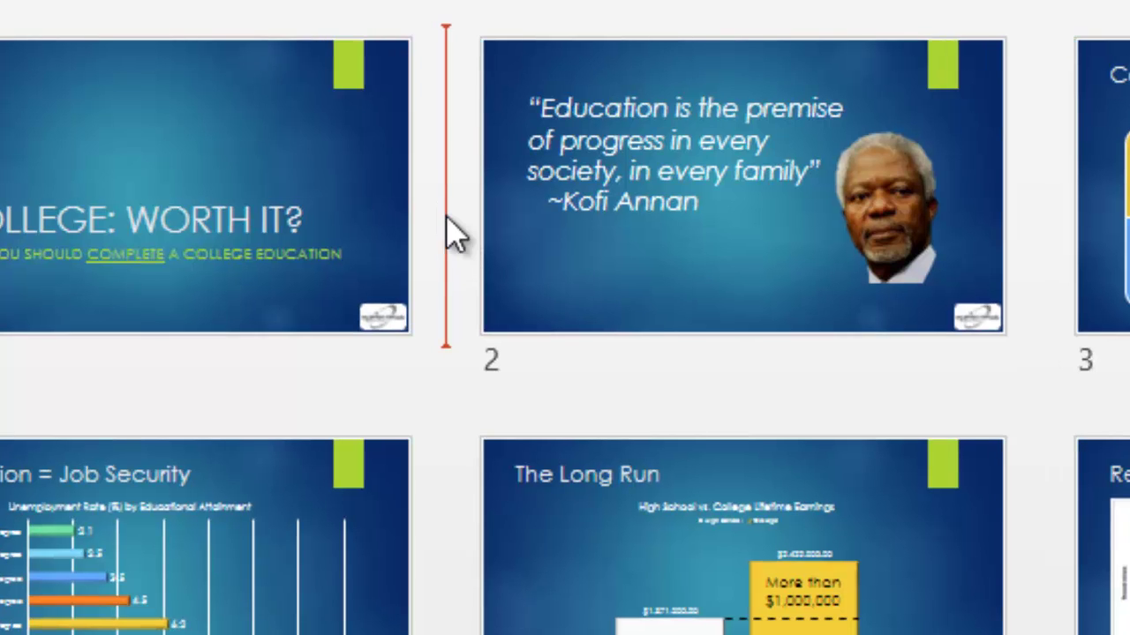
pyautogui.rightClick(455, 234)
pyautogui.click(527, 405)
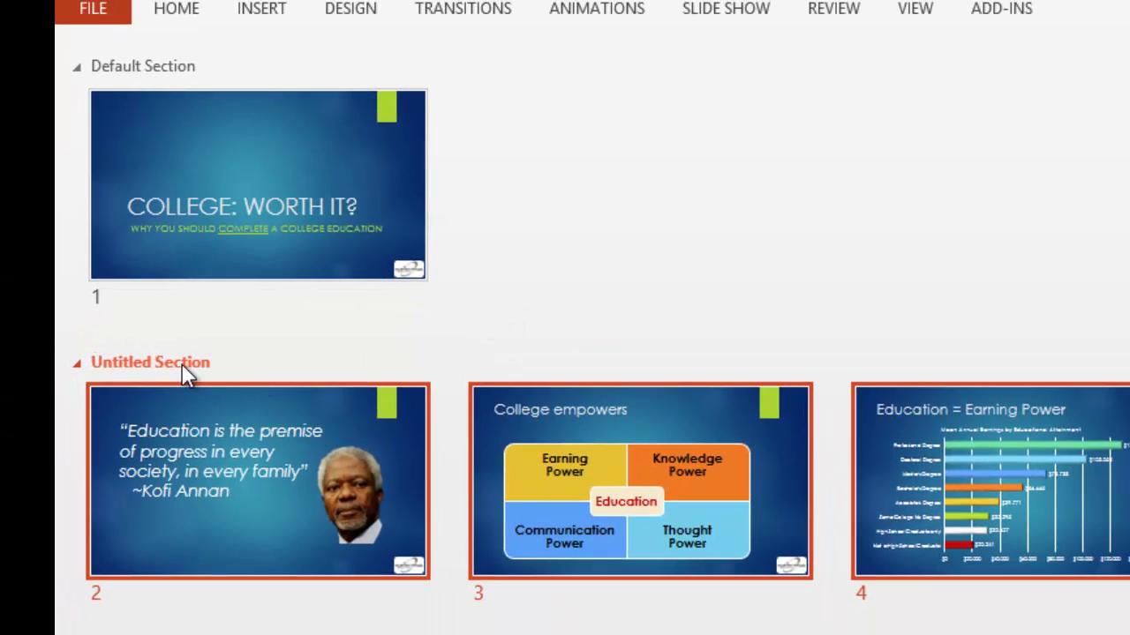
pyautogui.rightClick(182, 363)
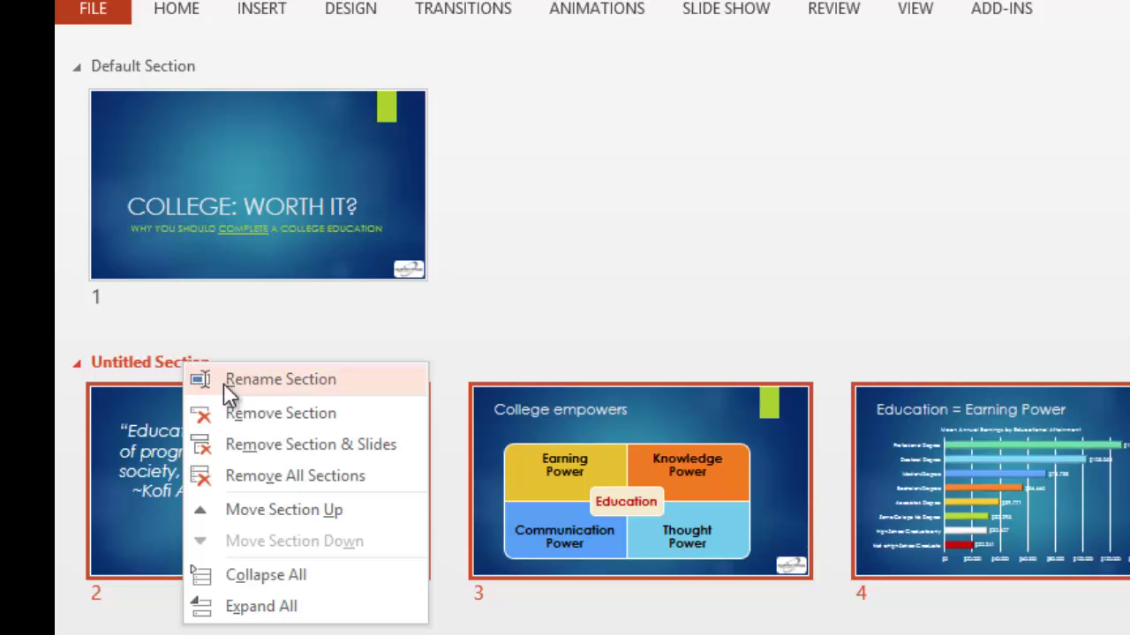
pyautogui.click(261, 381)
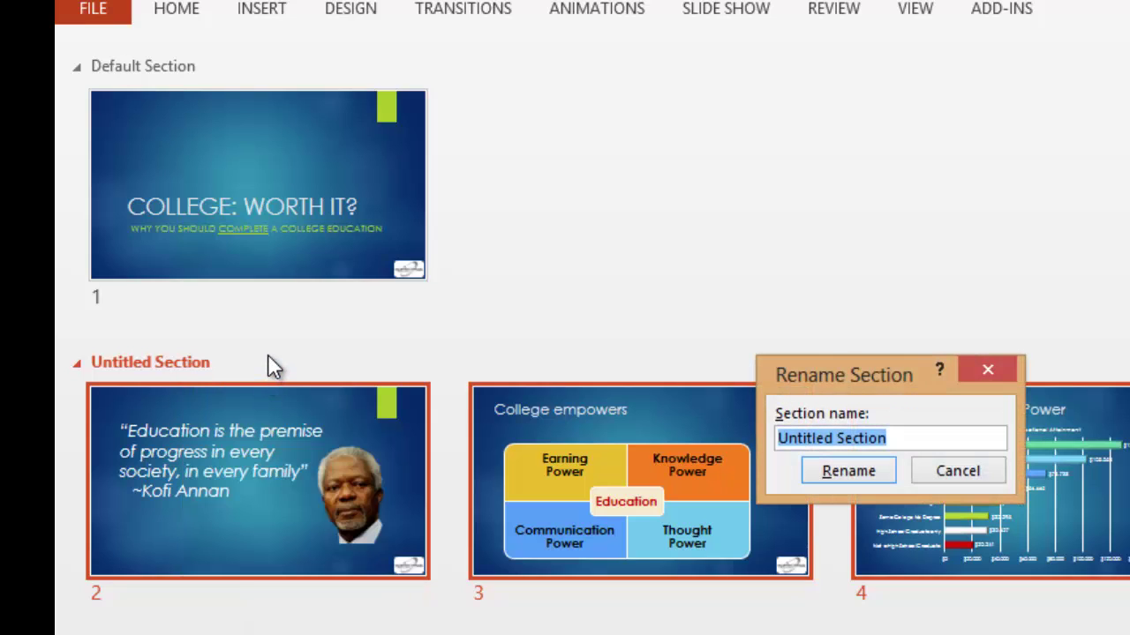
pyautogui.press('BackSpace')
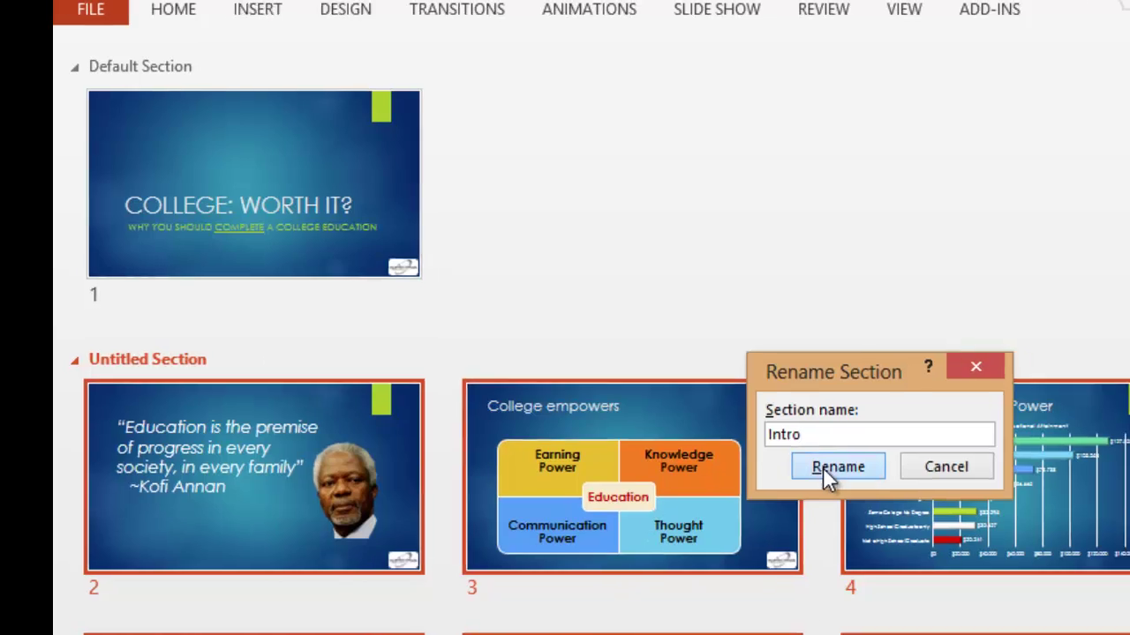
pyautogui.click(822, 467)
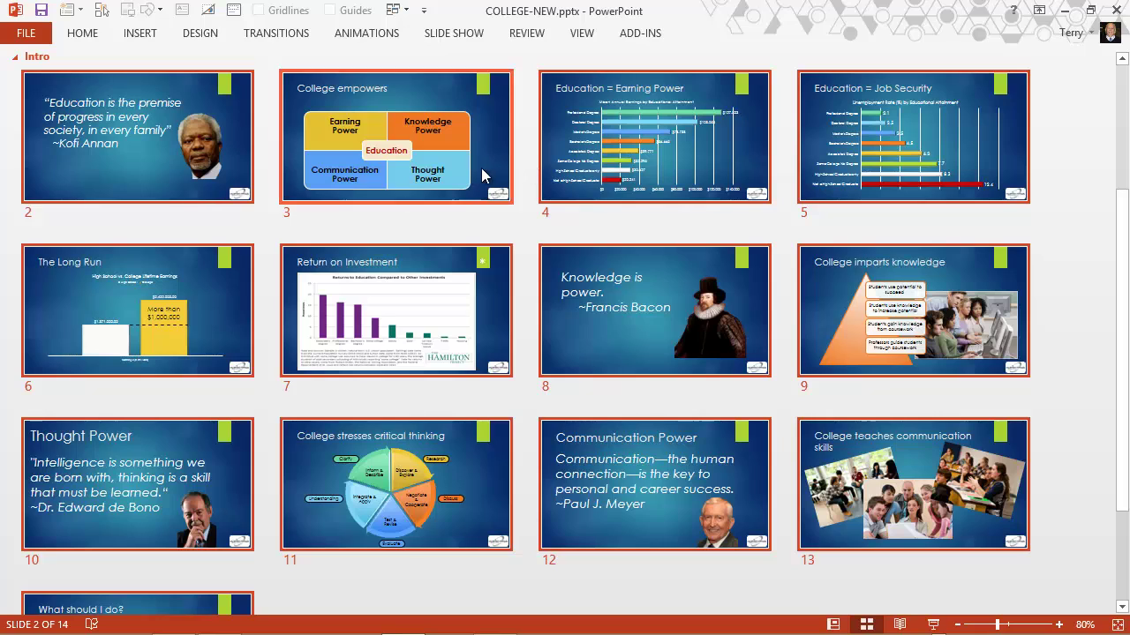
# Add a section starting at slide 4 named Earnings.
pyautogui.click(528, 170)
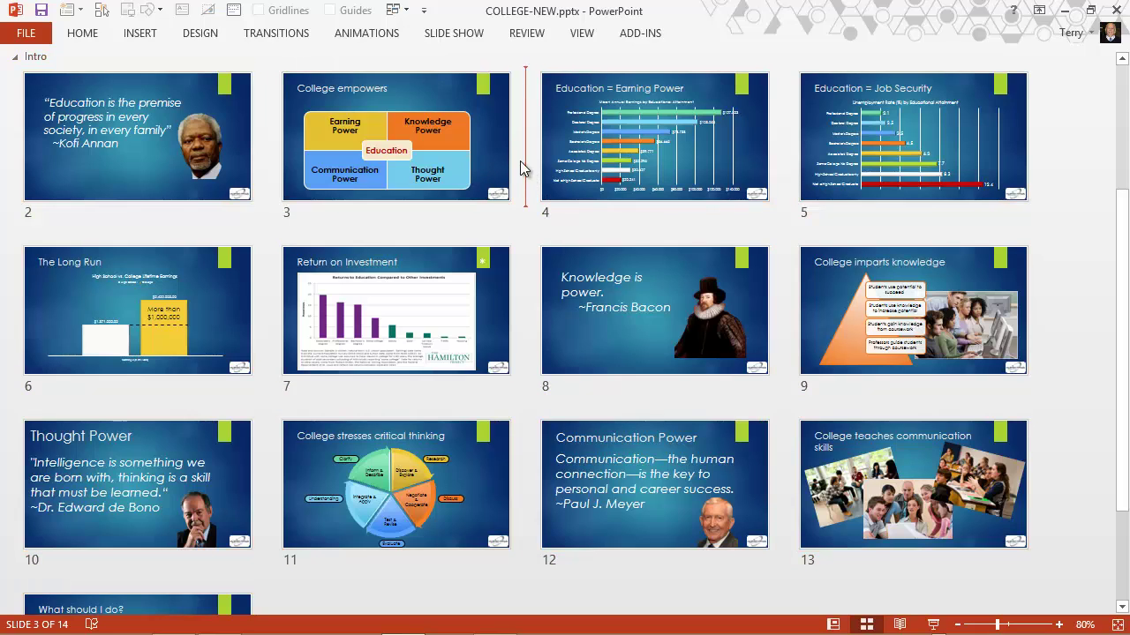
pyautogui.rightClick(529, 169)
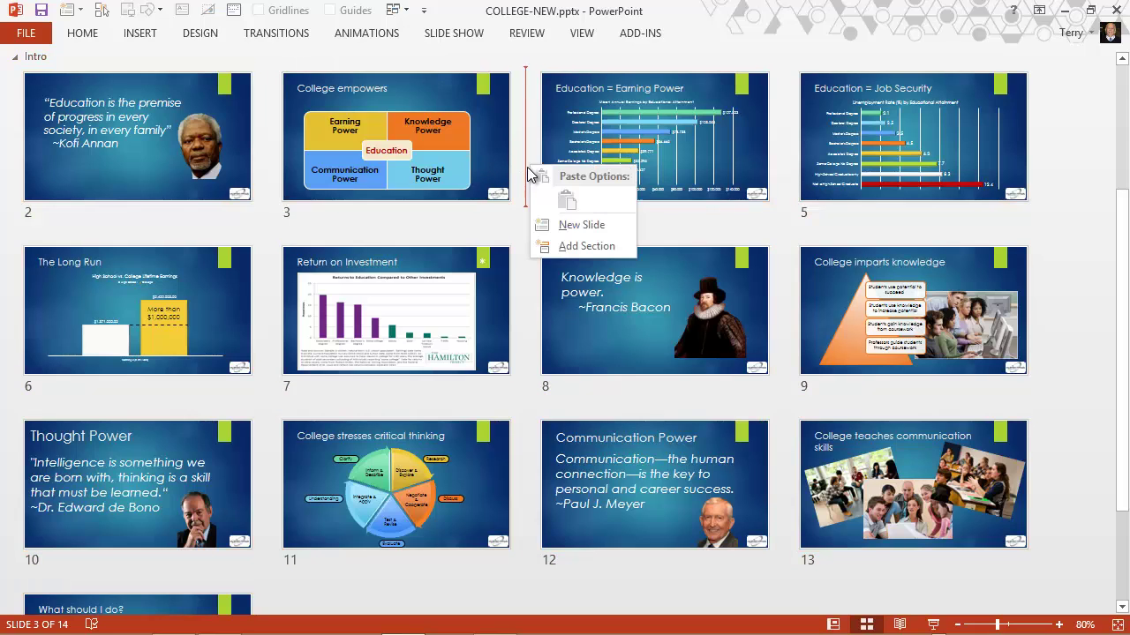
pyautogui.click(573, 248)
pyautogui.rightClick(85, 258)
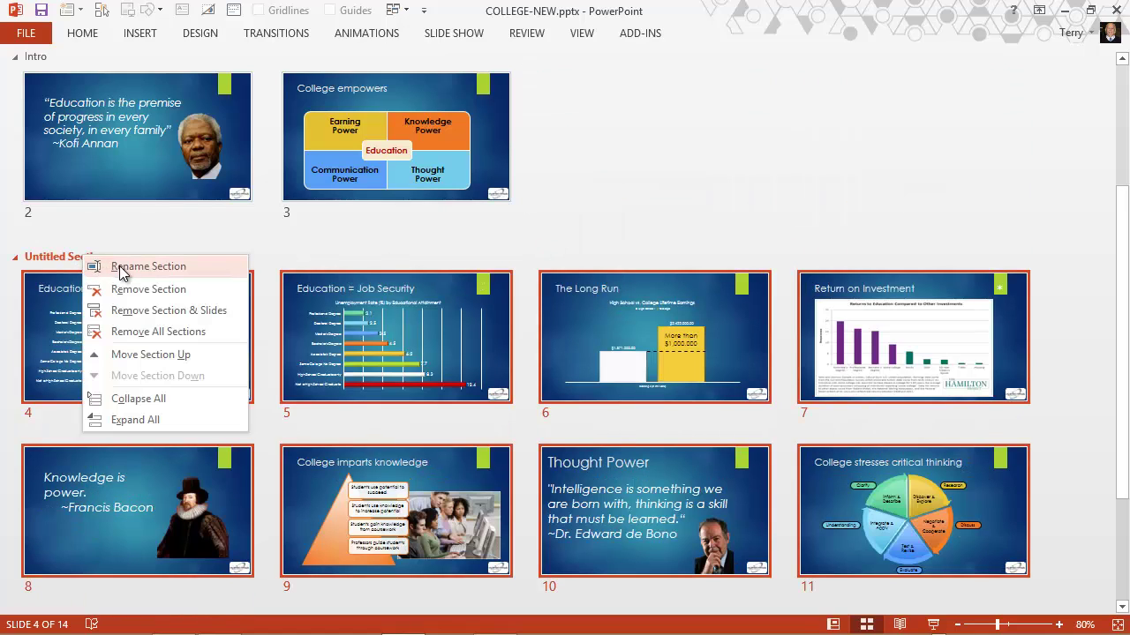
pyautogui.click(118, 267)
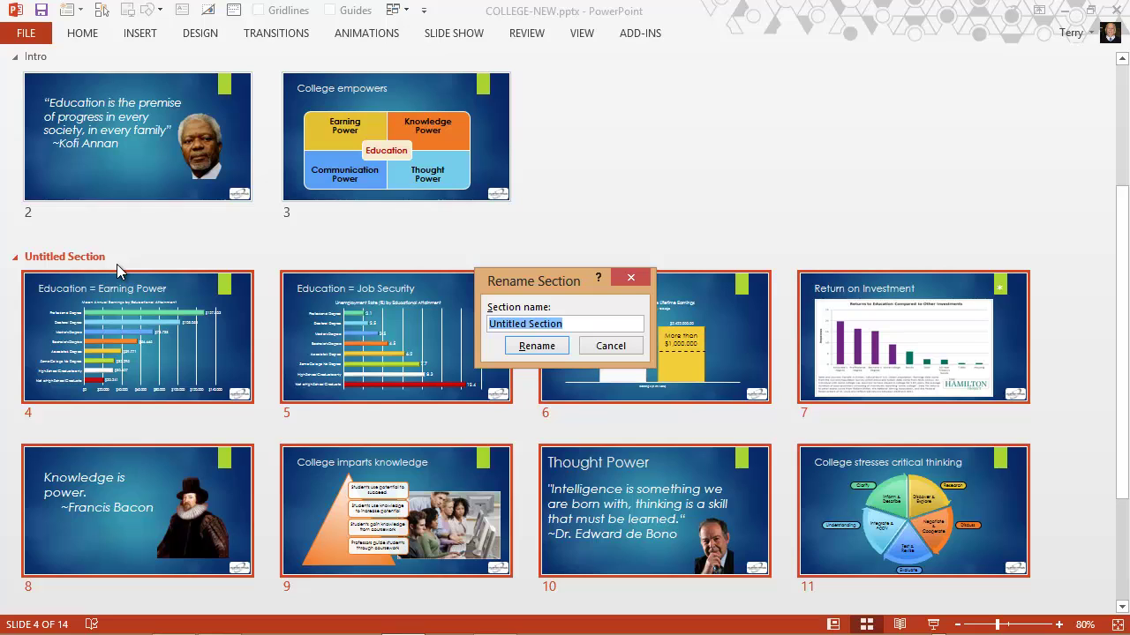
pyautogui.write('Earnings')
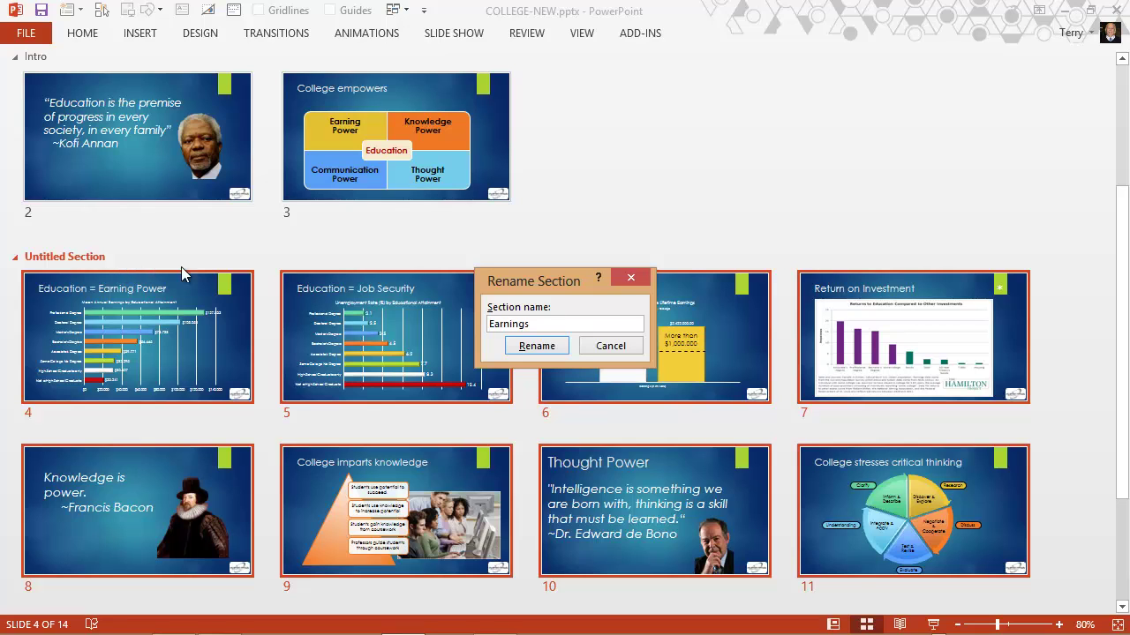
pyautogui.click(556, 349)
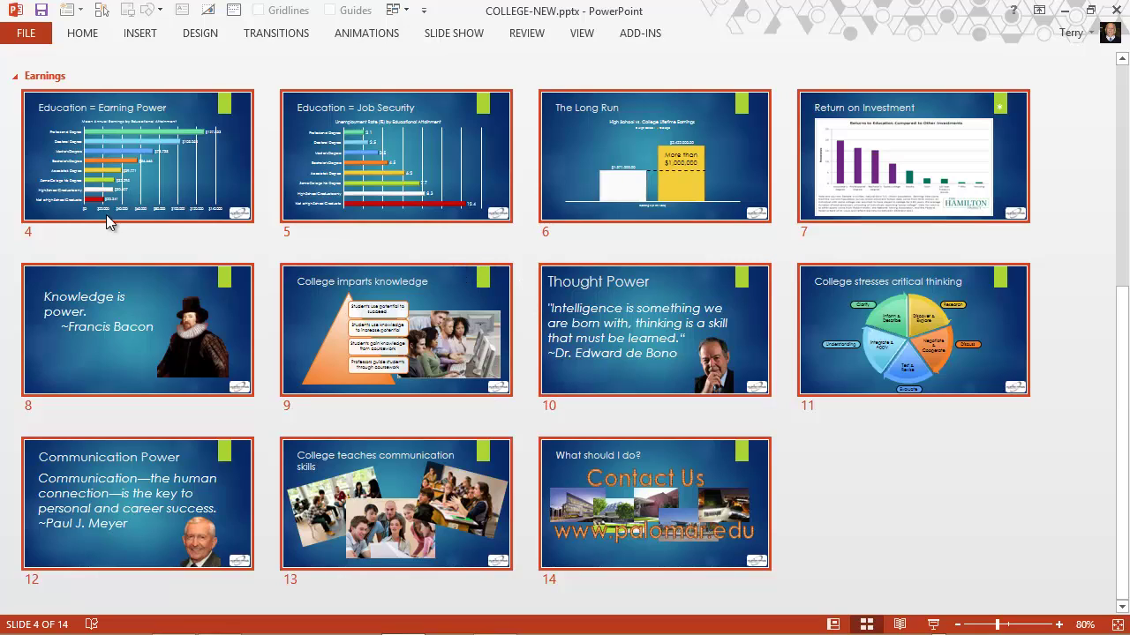
# Add a section starting at slide 8 named Knowledge.
pyautogui.click(9, 333)
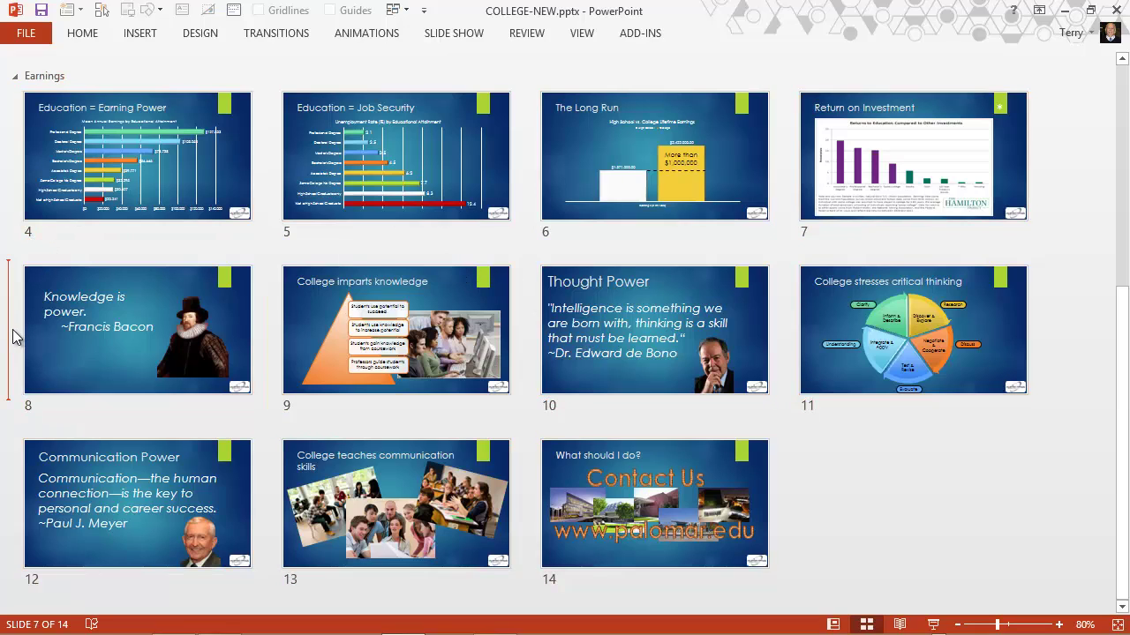
pyautogui.rightClick(12, 332)
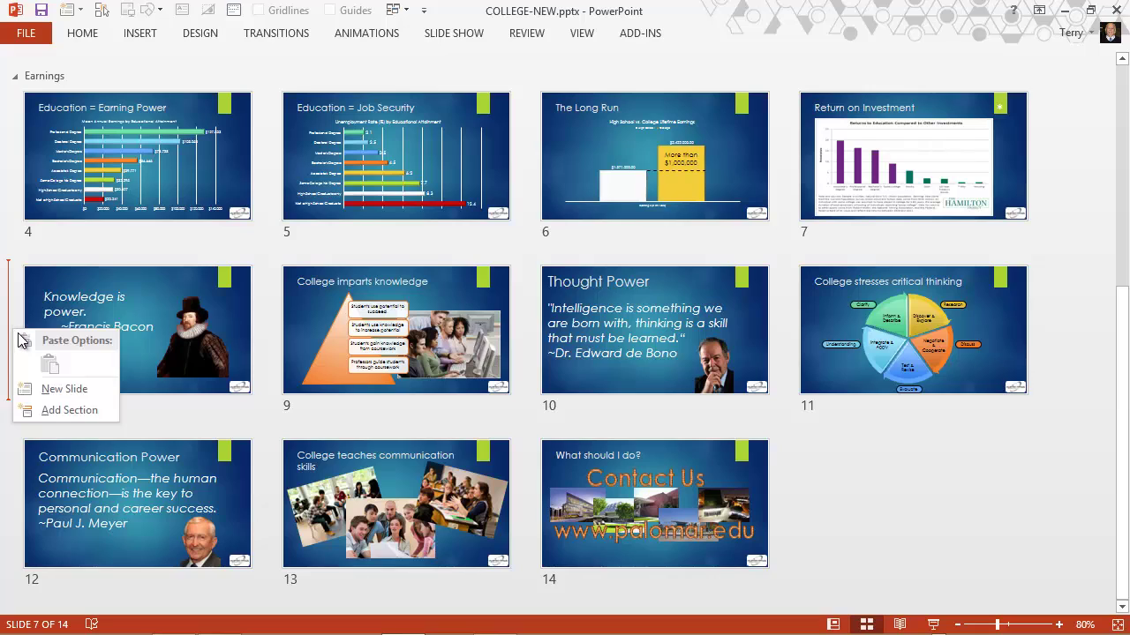
pyautogui.click(55, 412)
pyautogui.rightClick(81, 279)
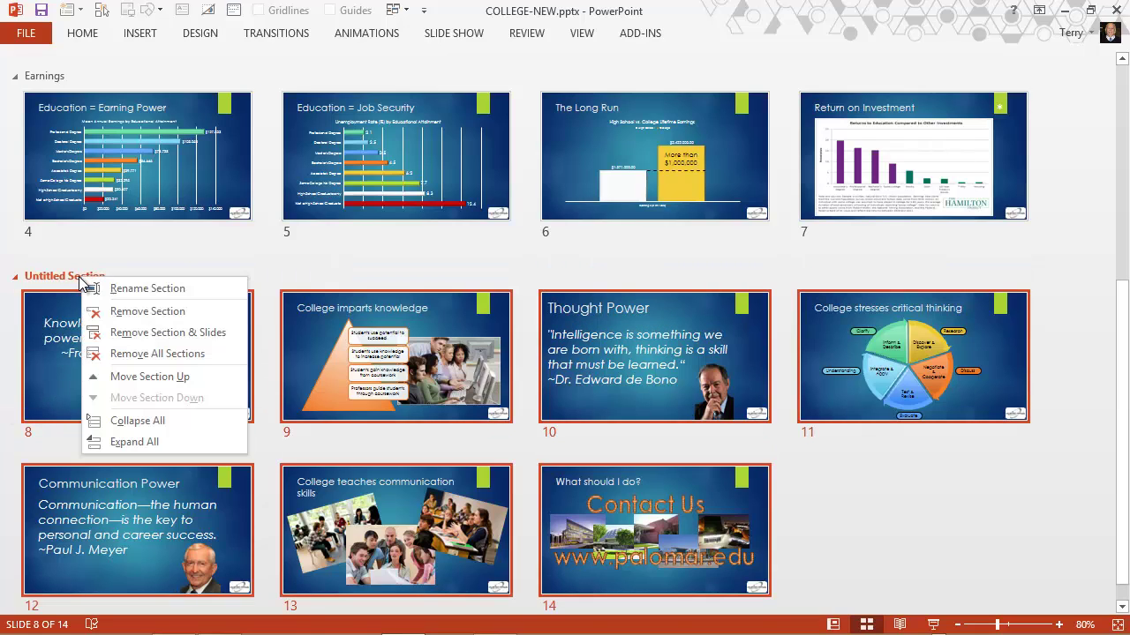
pyautogui.click(151, 291)
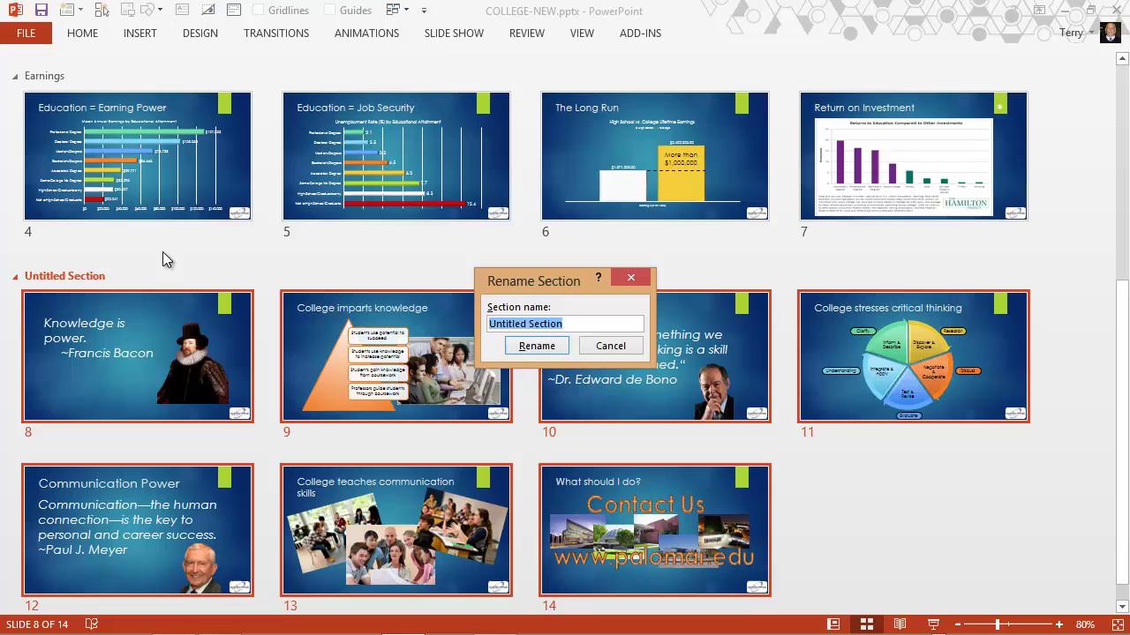
pyautogui.write('Knowle')
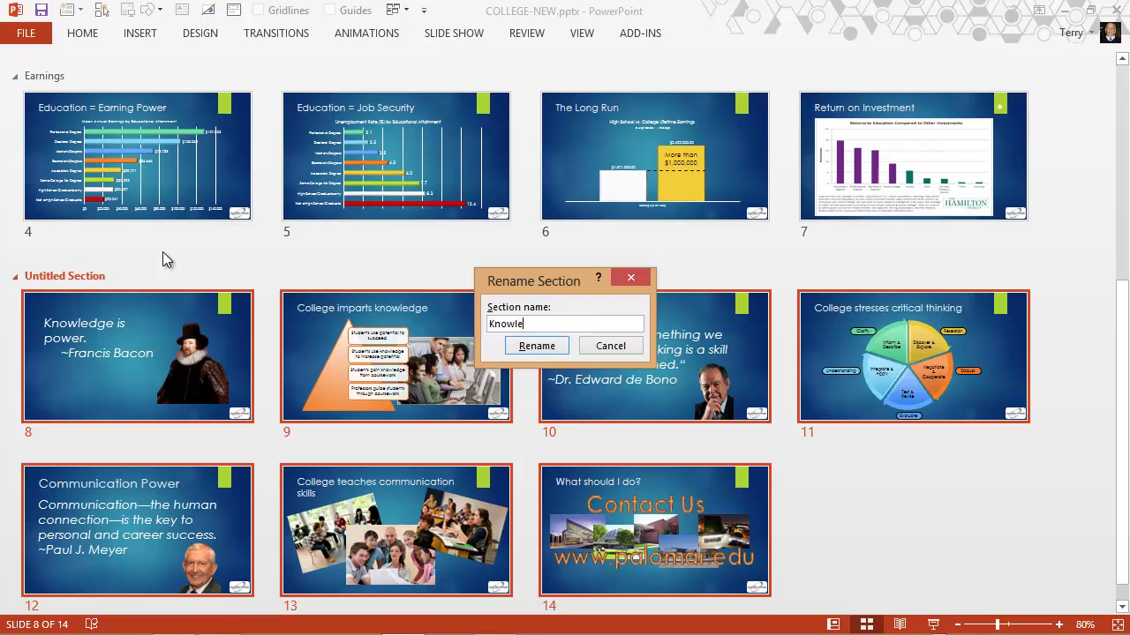
pyautogui.write('dge')
pyautogui.click(546, 344)
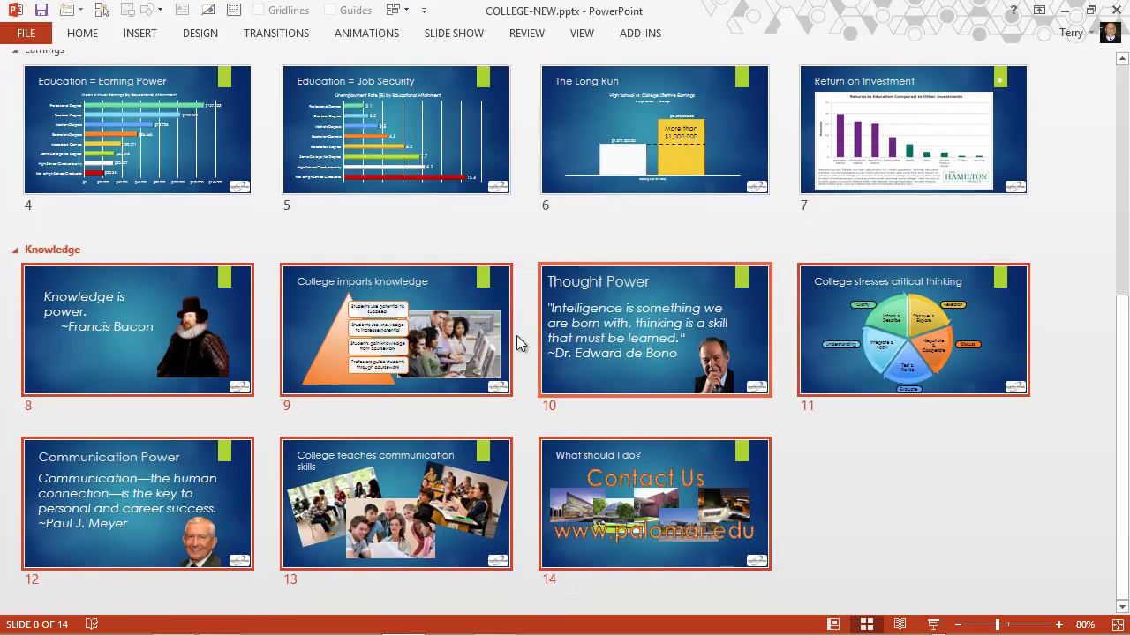
# Add a section starting at slide 10 named Critical Thinking.
pyautogui.click(523, 303)
pyautogui.rightClick(523, 303)
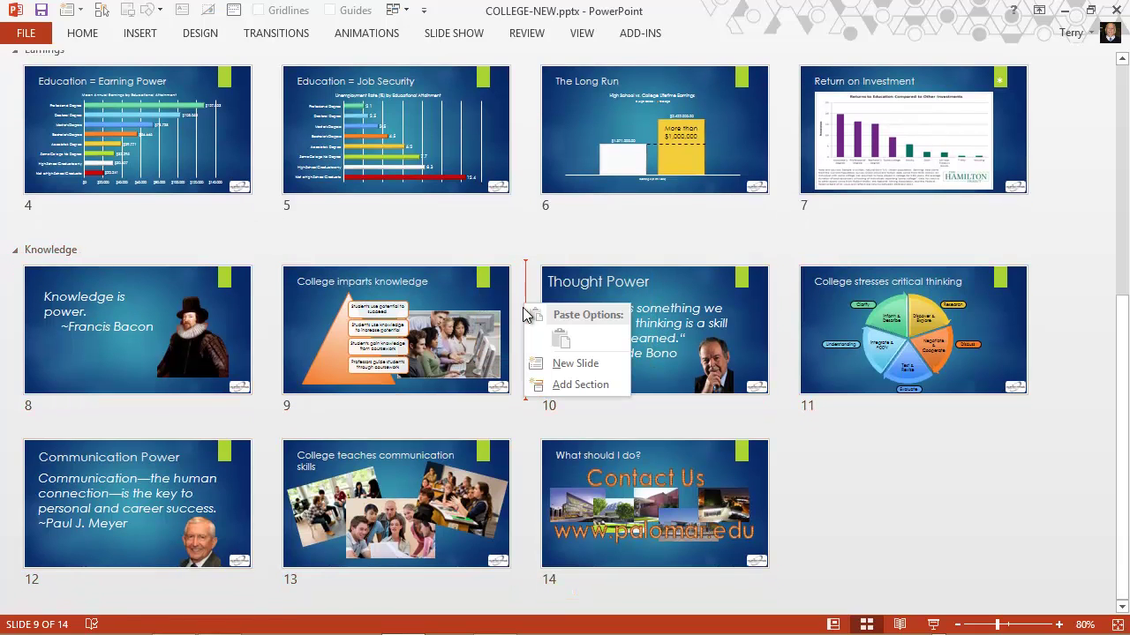
pyautogui.click(580, 385)
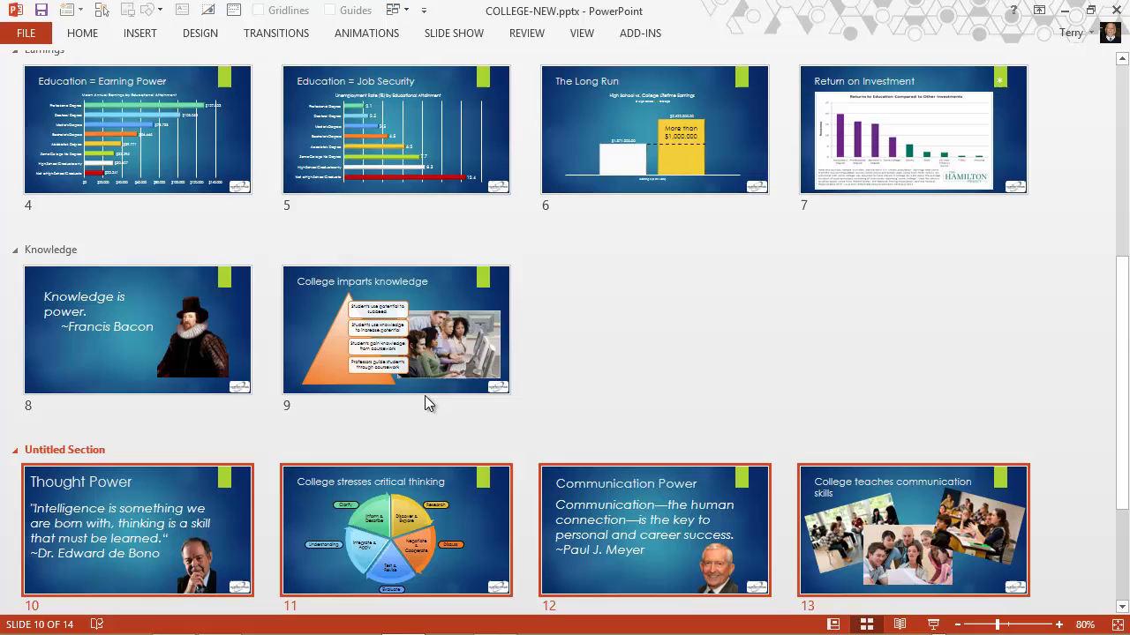
pyautogui.rightClick(78, 450)
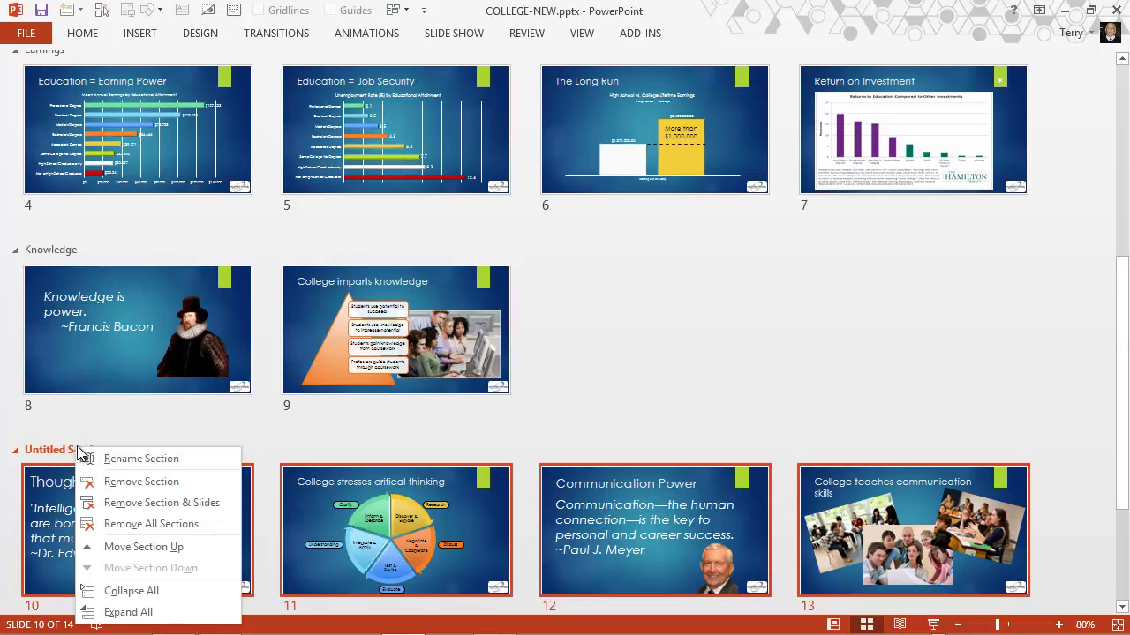
pyautogui.click(140, 459)
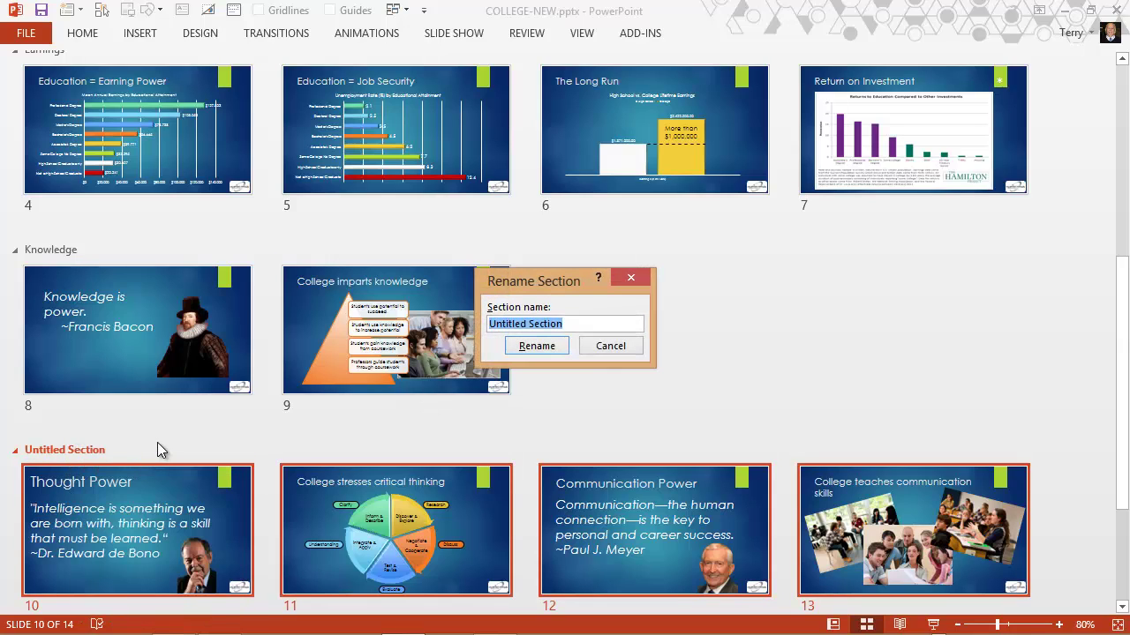
pyautogui.write('Criti')
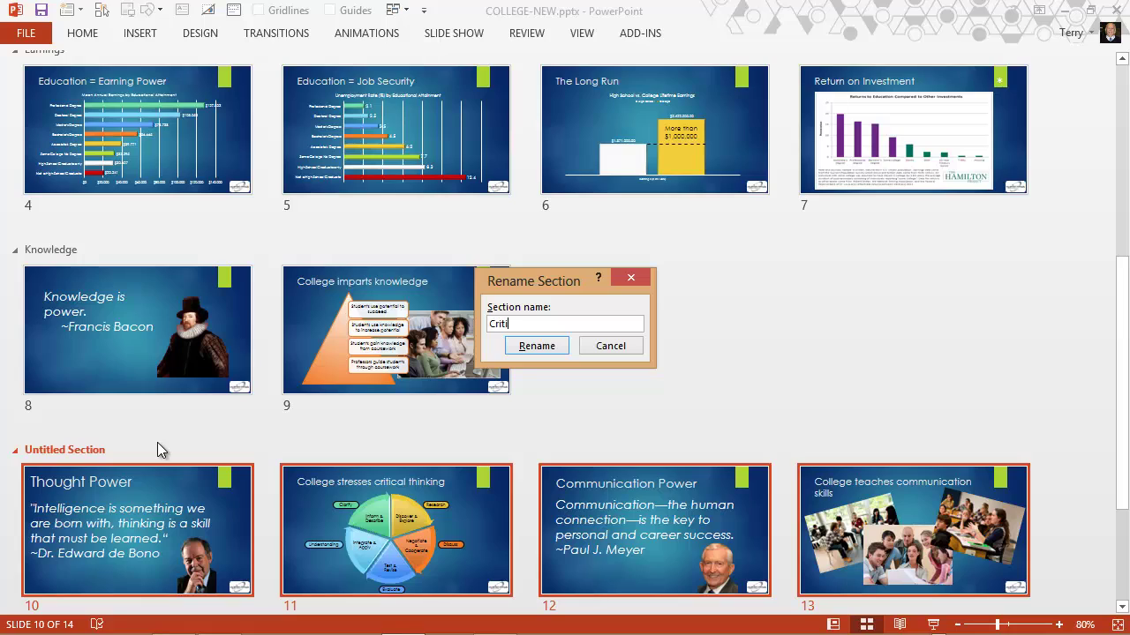
pyautogui.write('cal Thinking')
pyautogui.click(534, 346)
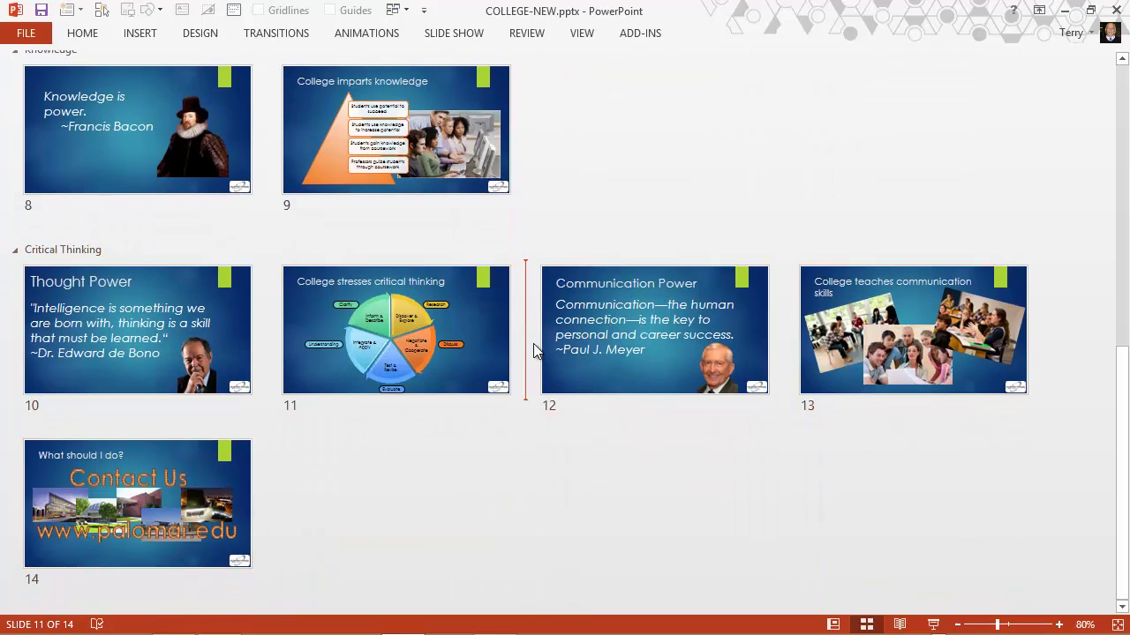
# Add a section starting at slide 12 named Communication.
pyautogui.rightClick(534, 347)
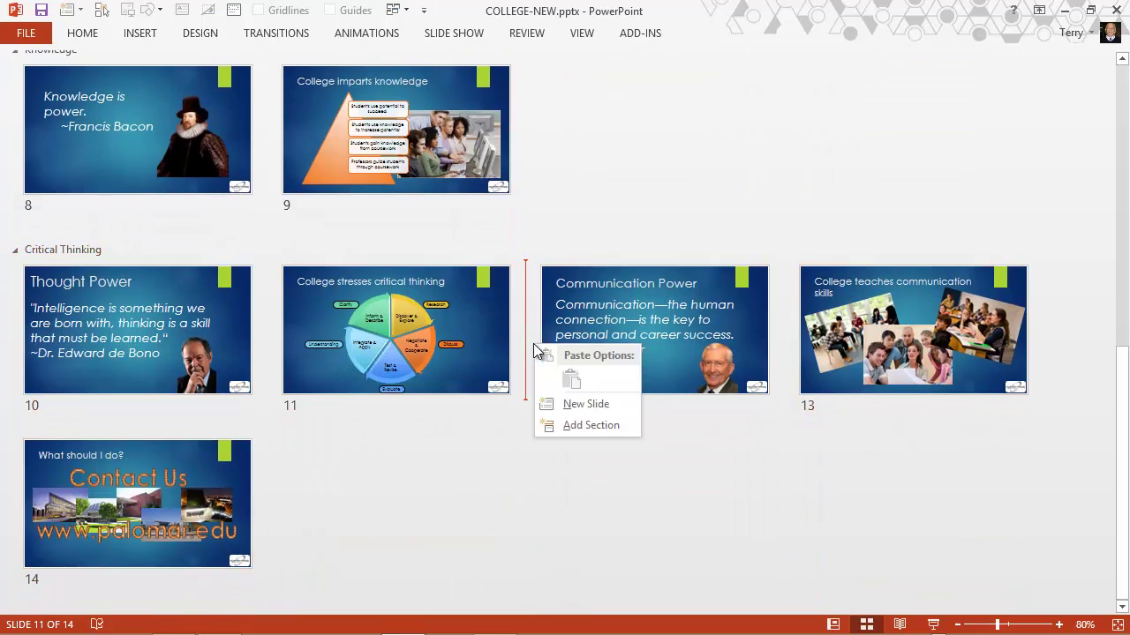
pyautogui.click(583, 426)
pyautogui.rightClick(49, 450)
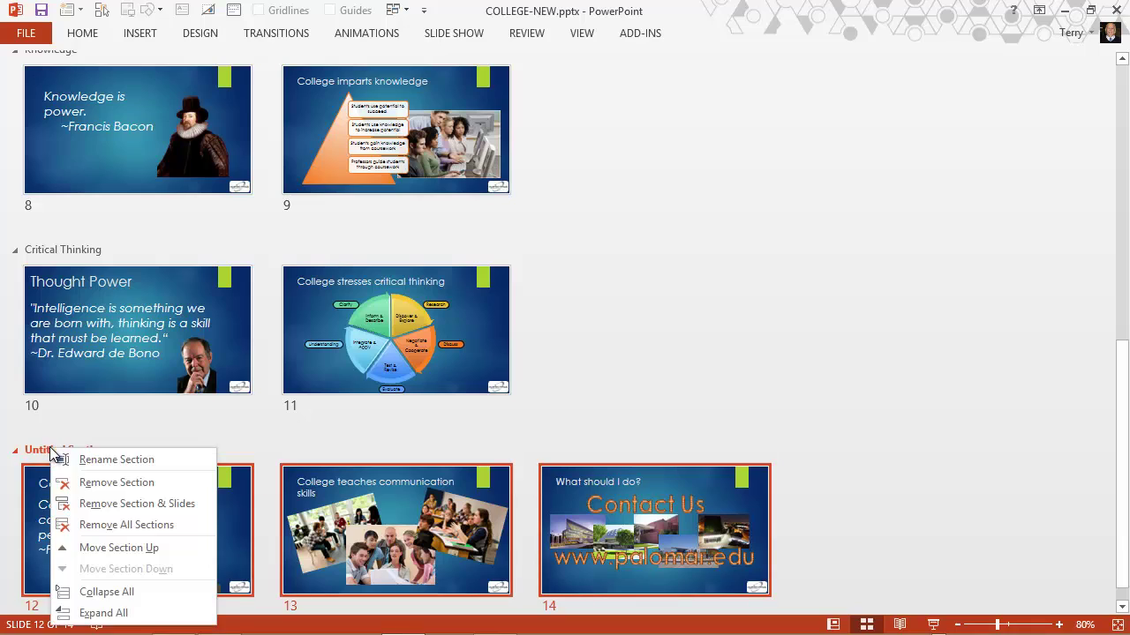
pyautogui.click(104, 460)
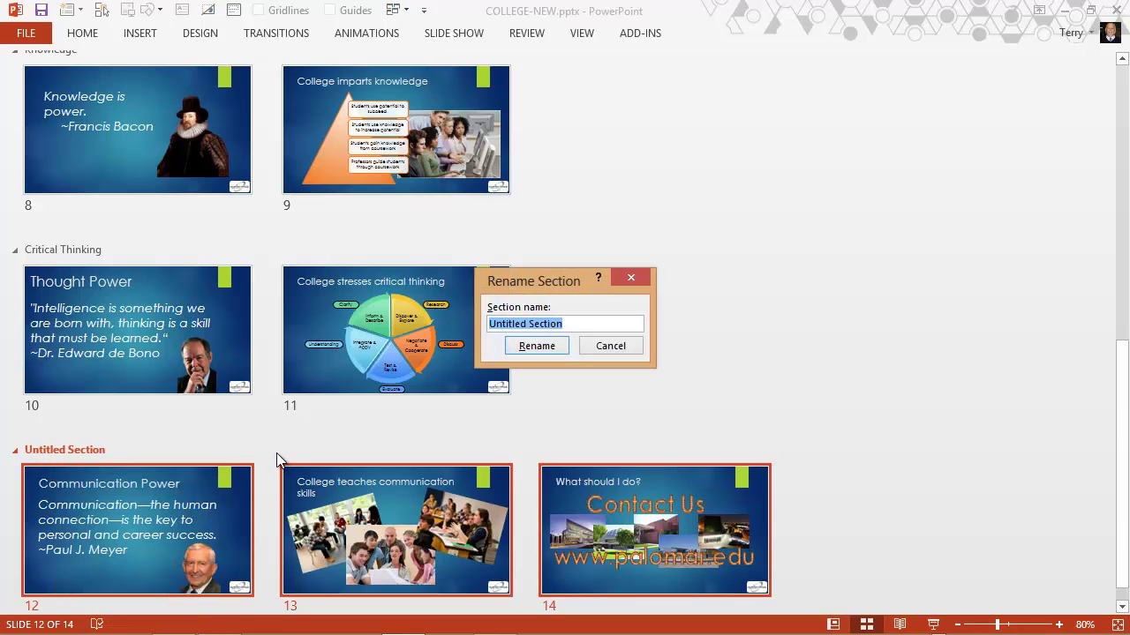
pyautogui.write('Co')
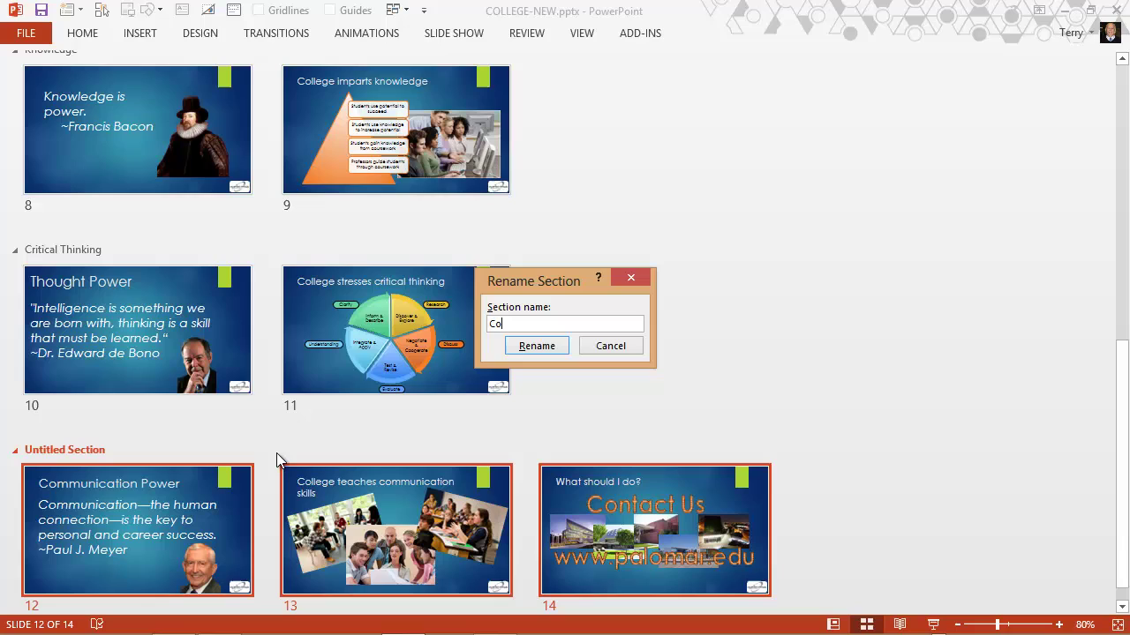
pyautogui.write('mmunication')
pyautogui.click(543, 348)
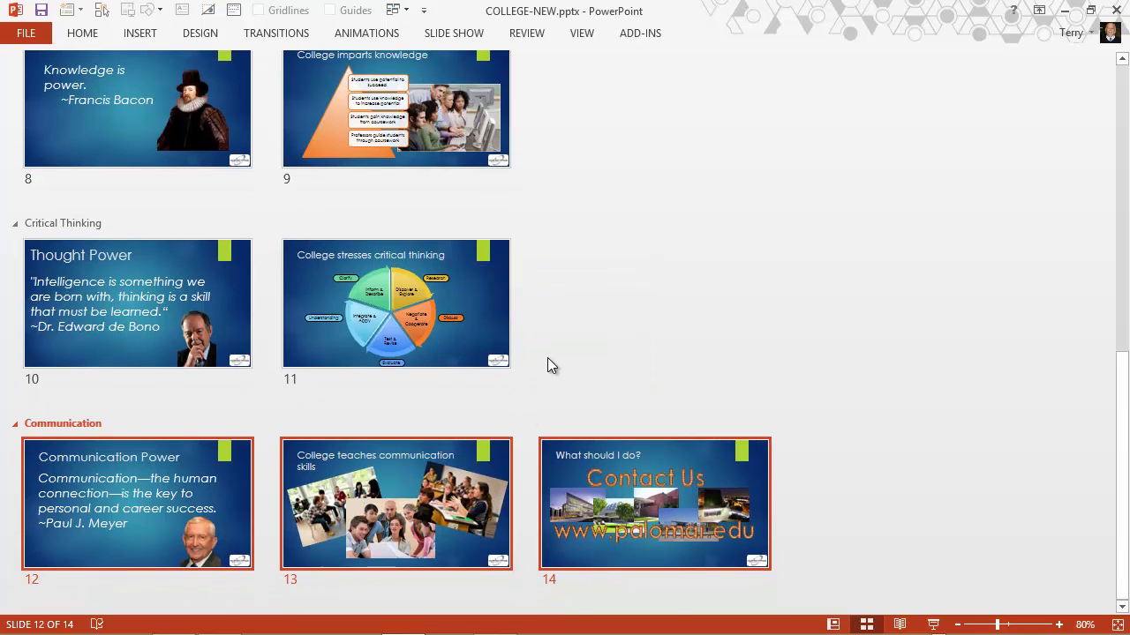
# Add a section starting at slide 14 named Summary.
pyautogui.click(526, 474)
pyautogui.rightClick(527, 477)
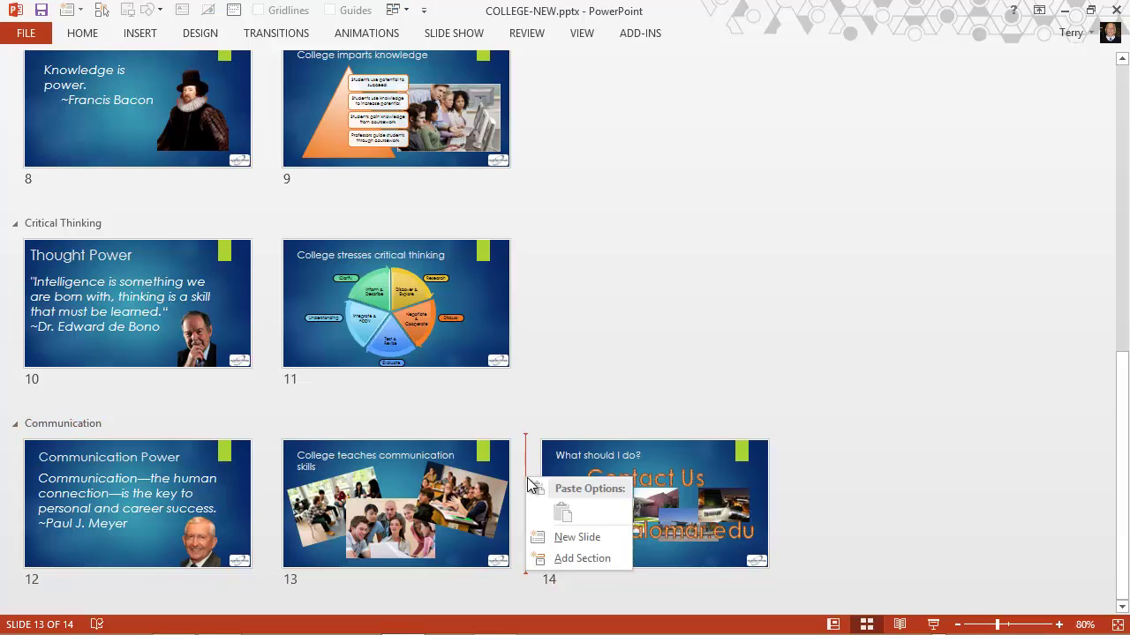
pyautogui.click(588, 558)
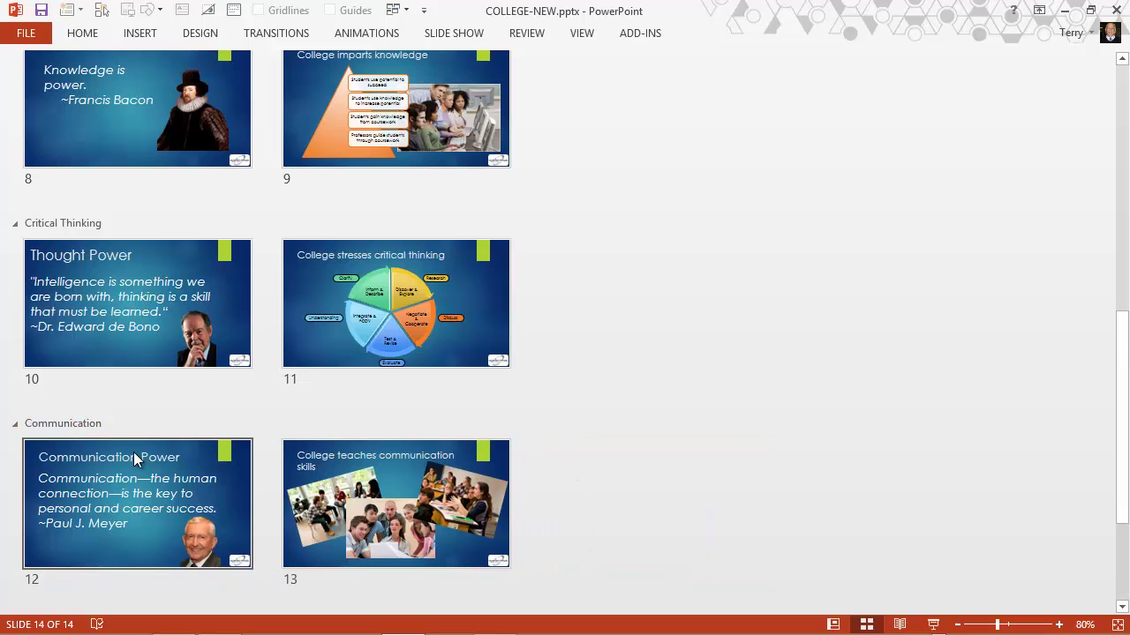
pyautogui.scroll(-2, 618, 503)
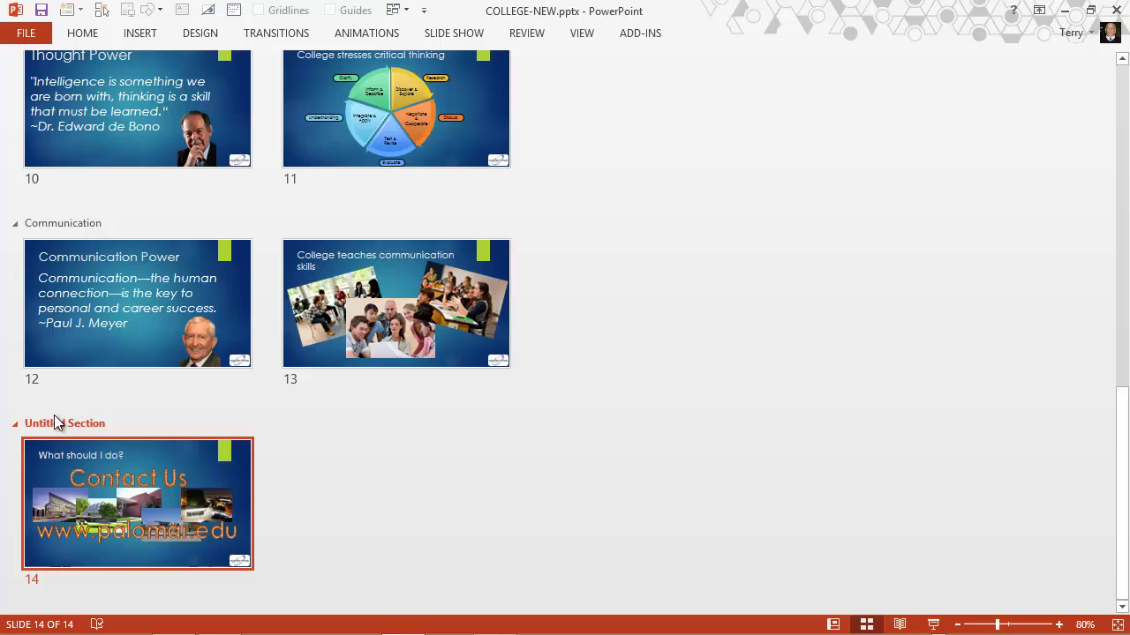
pyautogui.rightClick(54, 420)
pyautogui.click(124, 430)
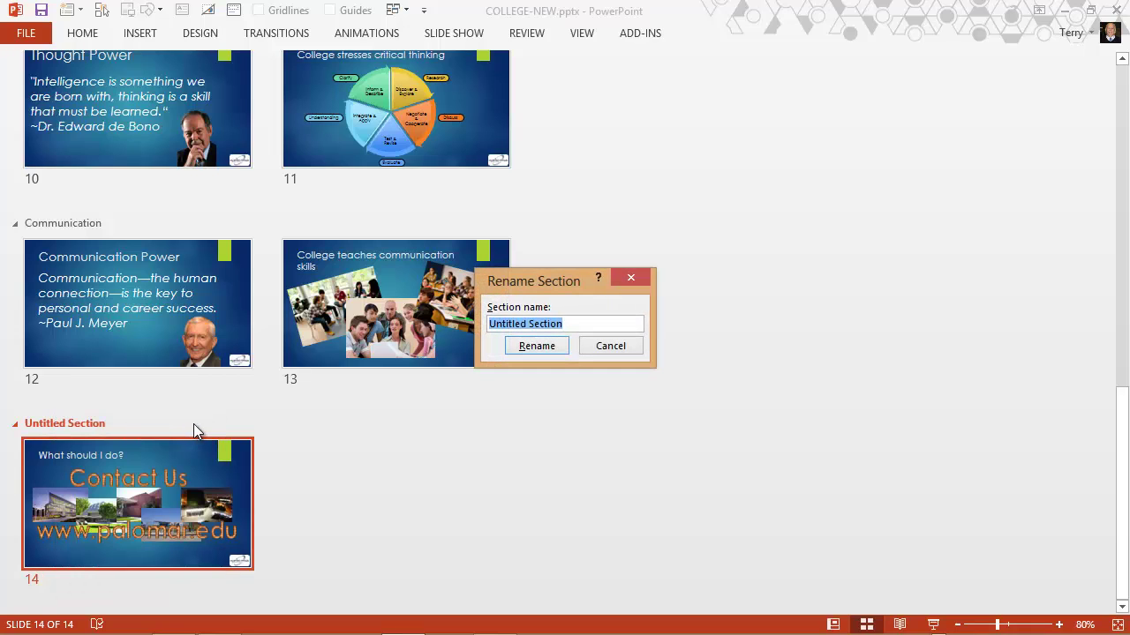
pyautogui.write('S')
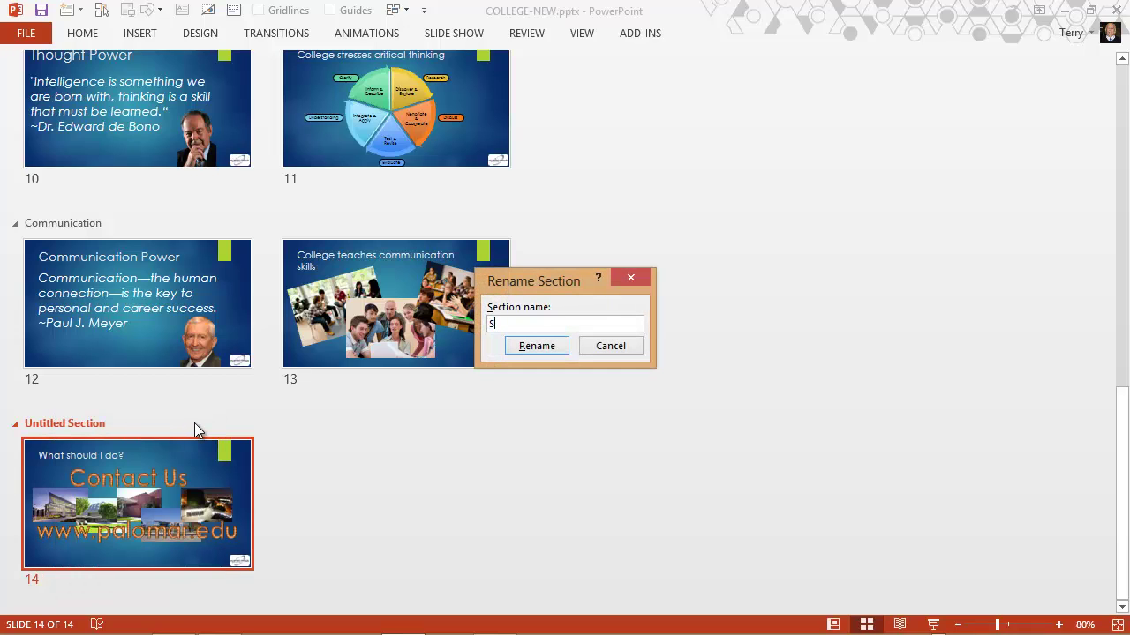
pyautogui.write('iummary')
pyautogui.click(539, 345)
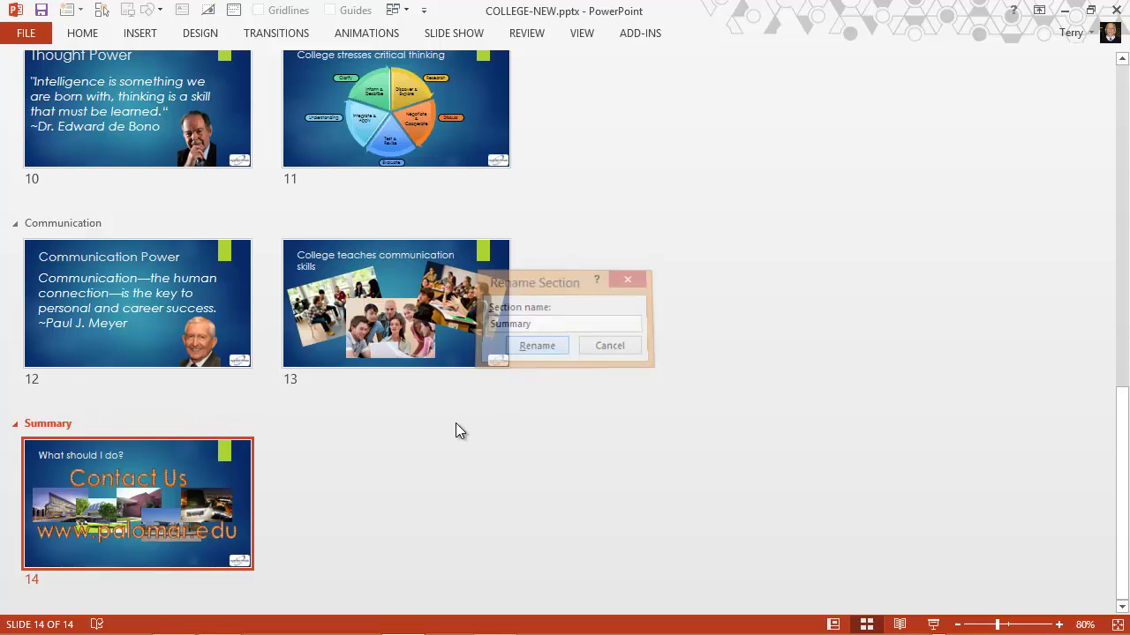
pyautogui.scroll(6, 599, 427)
# Collapse all seven sections: Default, Intro, Earnings, Knowledge, Critical Thinking, Communication and Summary.
pyautogui.scroll(3, 590, 422)
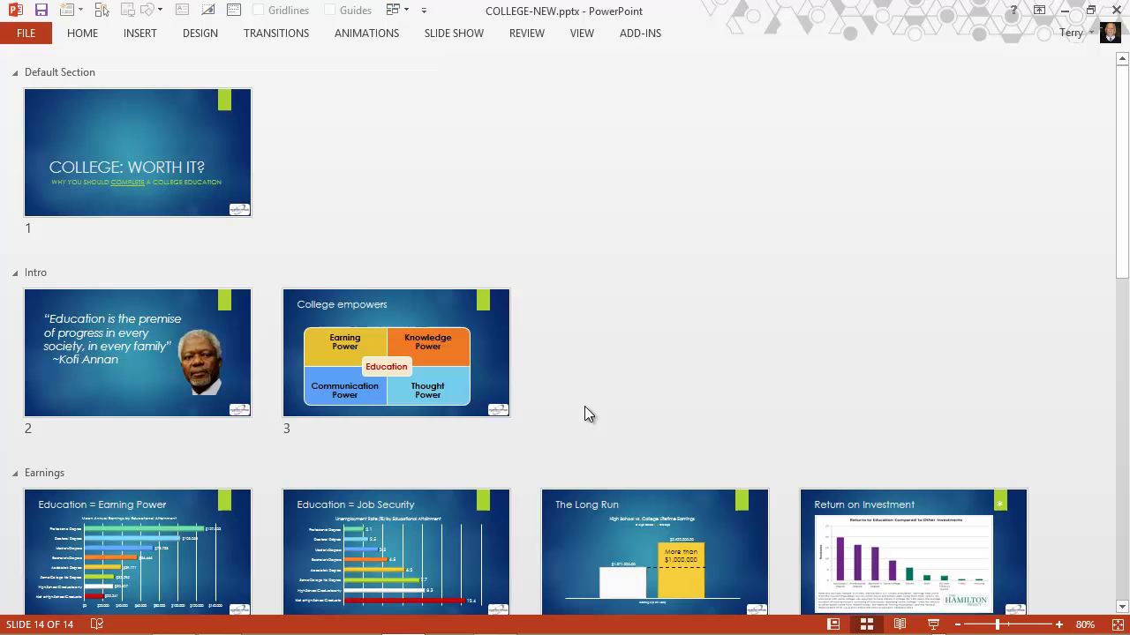
pyautogui.click(14, 74)
pyautogui.click(14, 99)
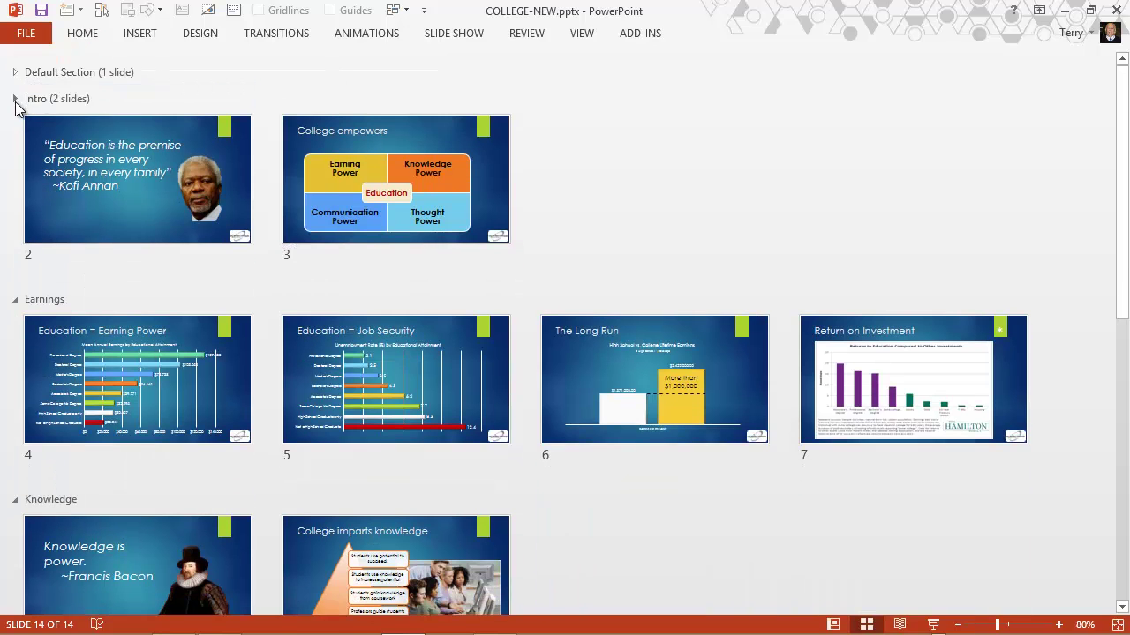
pyautogui.click(15, 126)
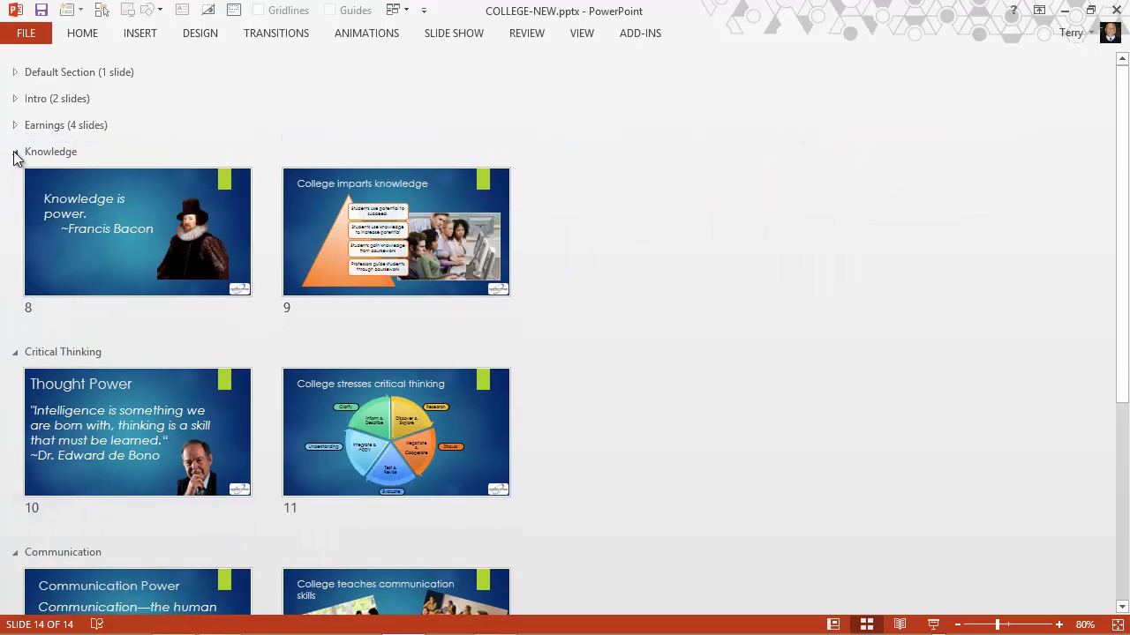
pyautogui.click(14, 152)
pyautogui.click(16, 180)
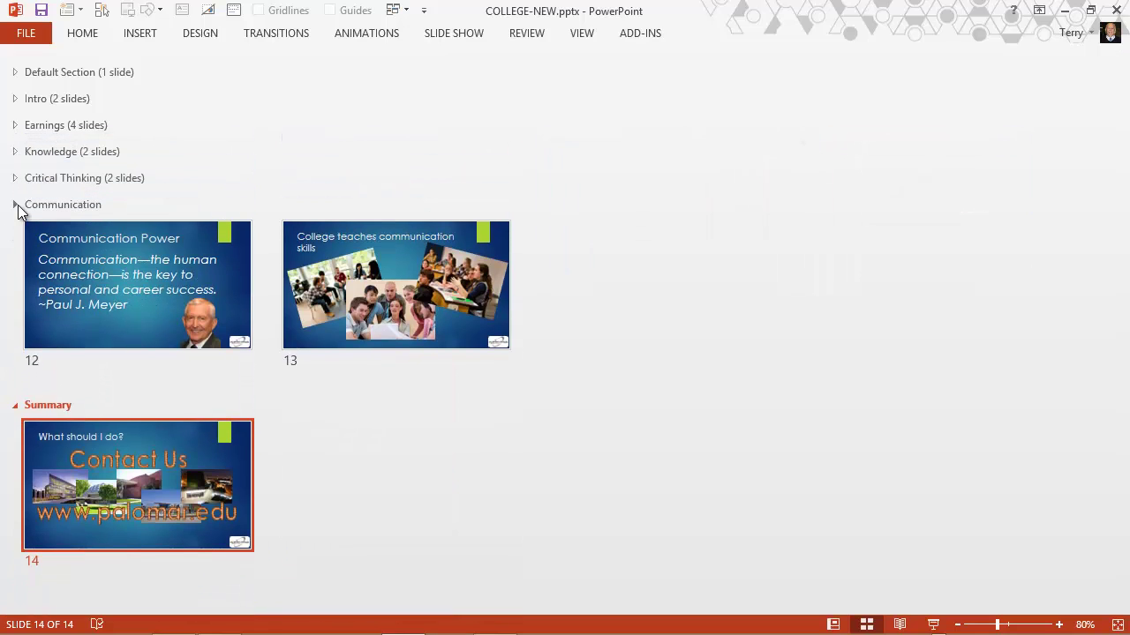
pyautogui.click(16, 207)
pyautogui.click(15, 233)
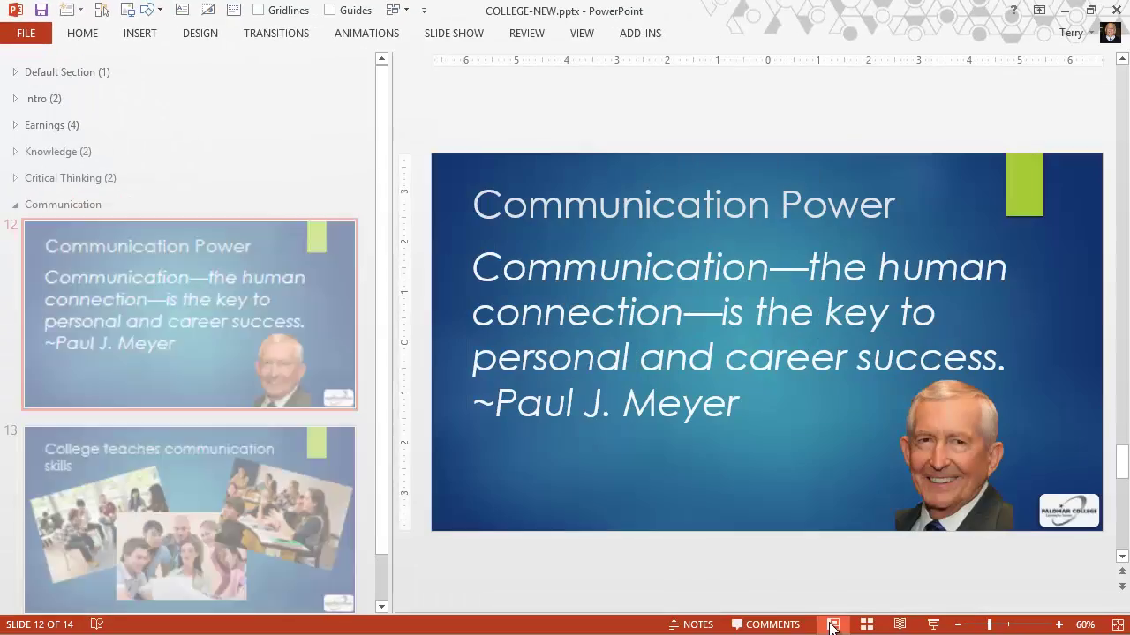
# Drag the collapsed Communication section up to sit right after Intro.
pyautogui.click(263, 291)
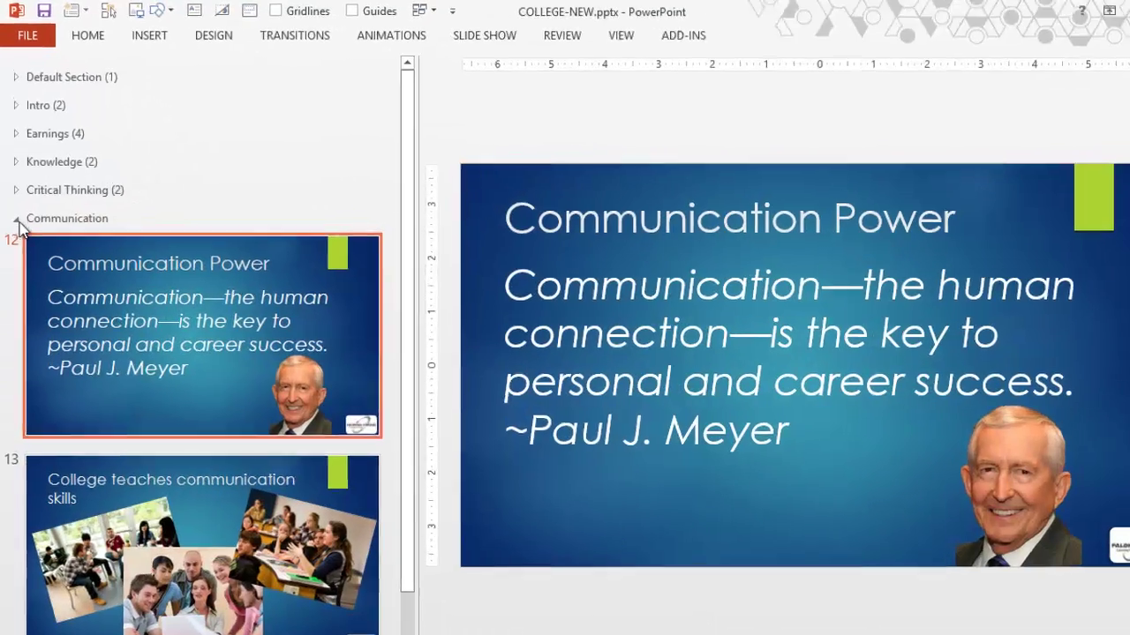
pyautogui.click(14, 205)
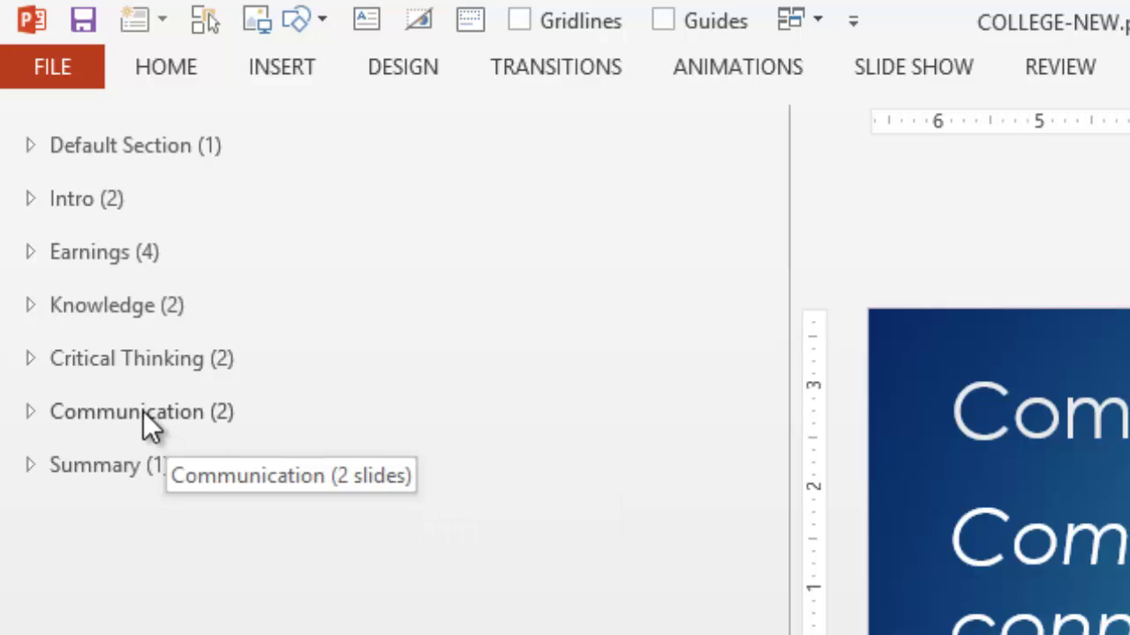
pyautogui.moveTo(143, 412); pyautogui.dragTo(134, 241)
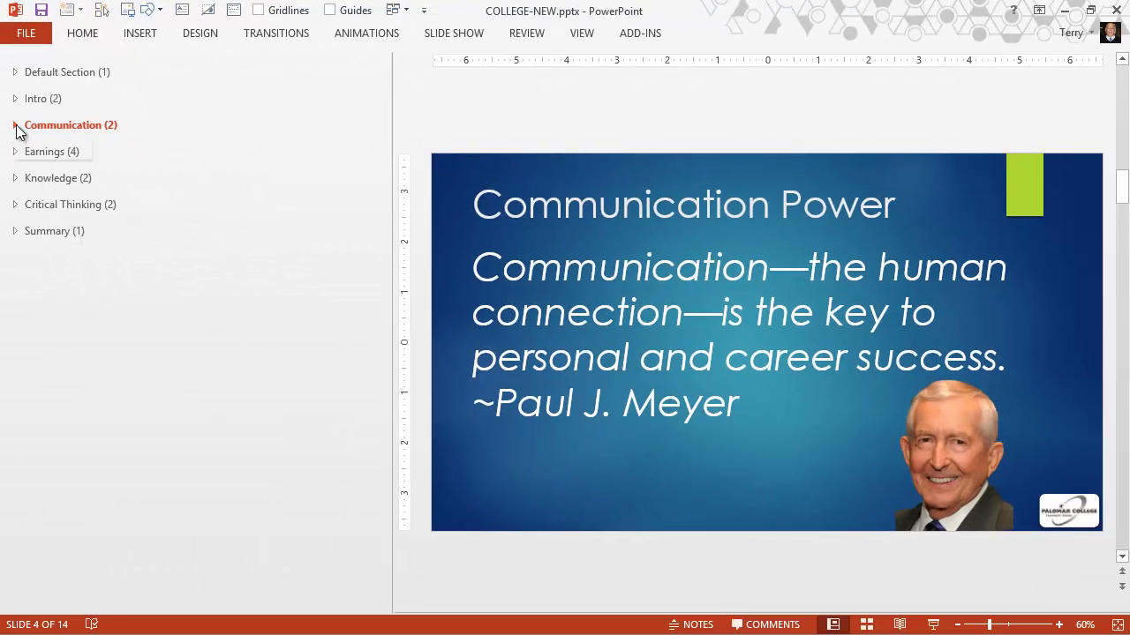
# Move Communication back between Critical Thinking and Summary, leaving Earnings collapsed.
pyautogui.click(15, 127)
pyautogui.click(17, 127)
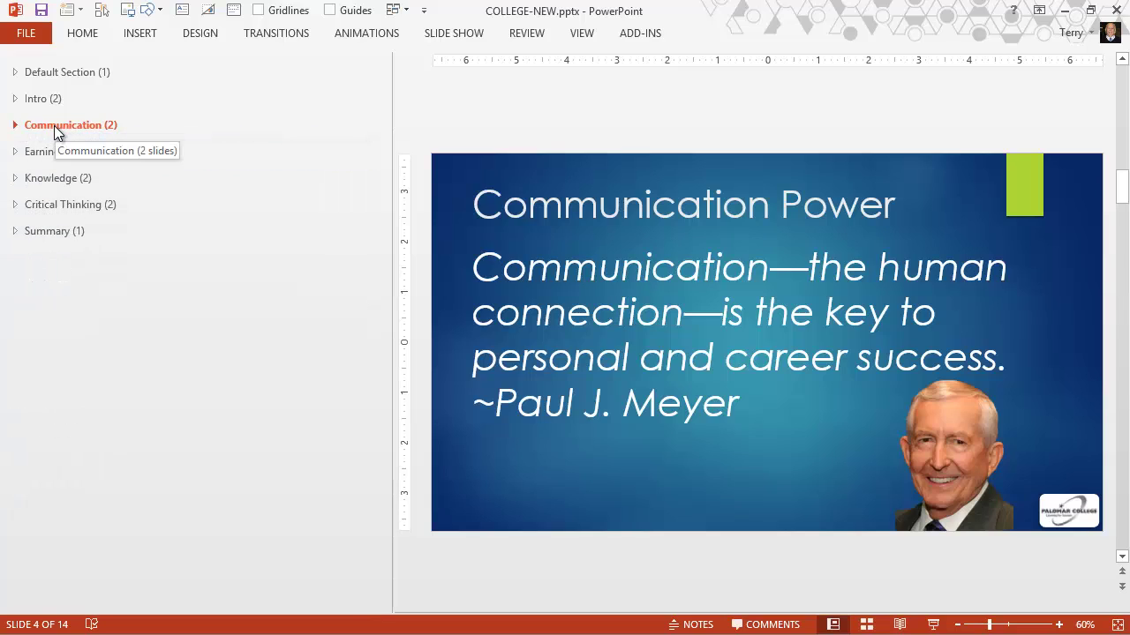
pyautogui.moveTo(56, 126); pyautogui.dragTo(53, 211)
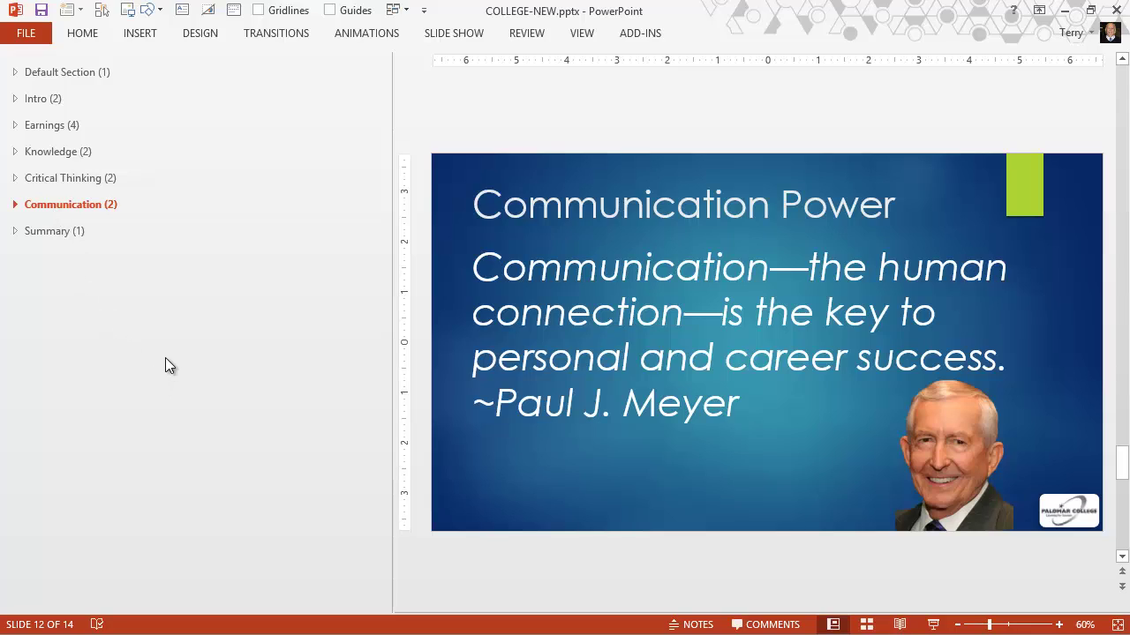
pyautogui.click(14, 126)
pyautogui.click(14, 125)
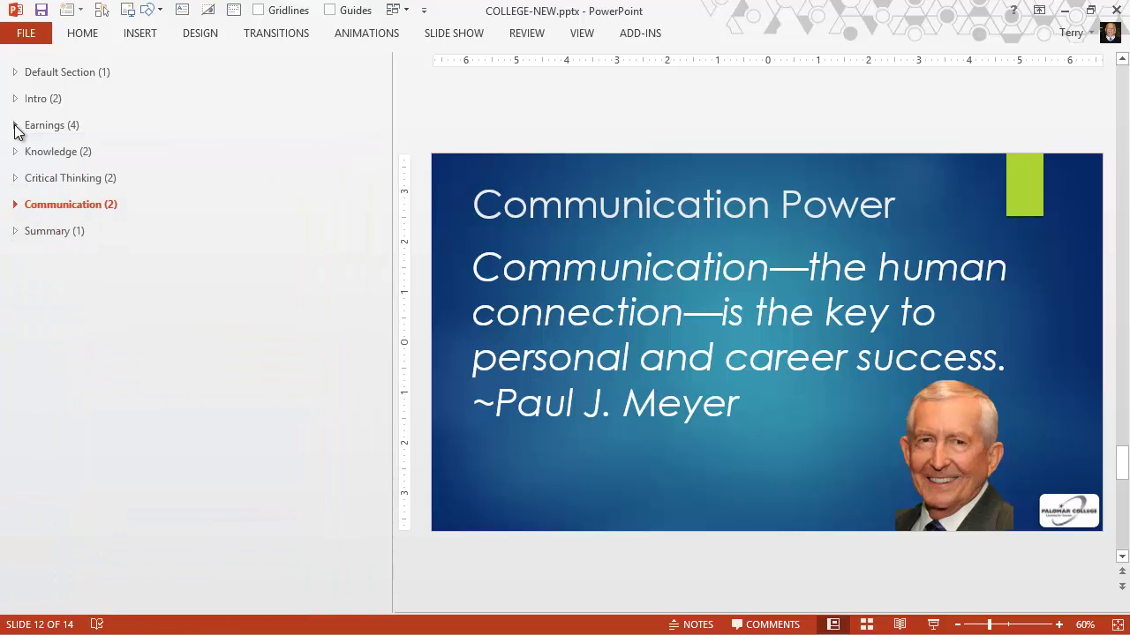